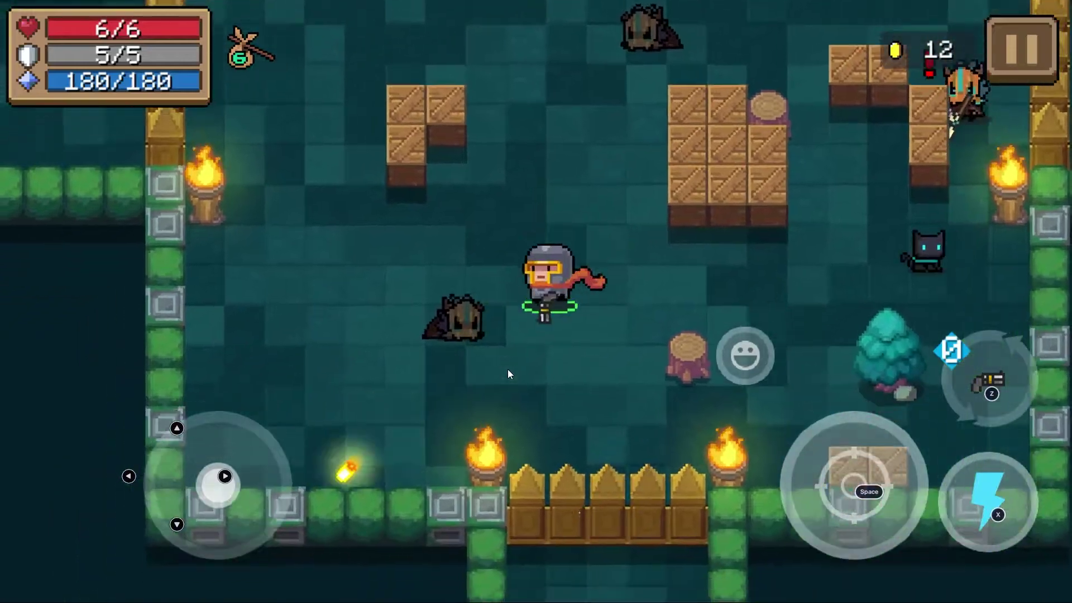
Fight the masked goblins and boars around the wooden crates in the gated room of level 1-1.
{"action": "key", "text": "space"}
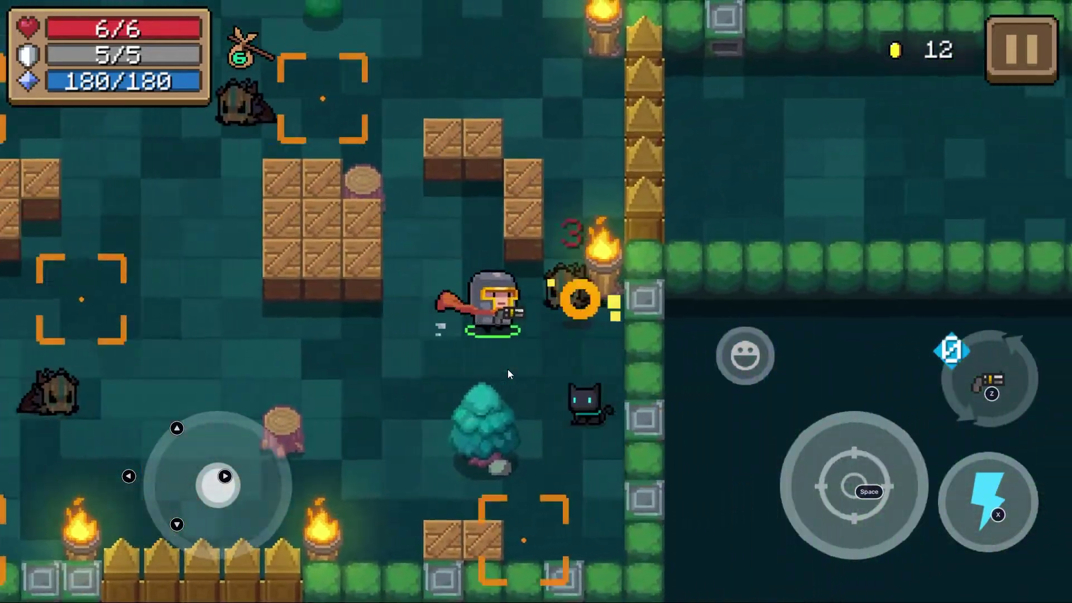
{"action": "key", "text": "Left"}
{"action": "key", "text": "Up"}
{"action": "key", "text": "Left"}
{"action": "key", "text": "space"}
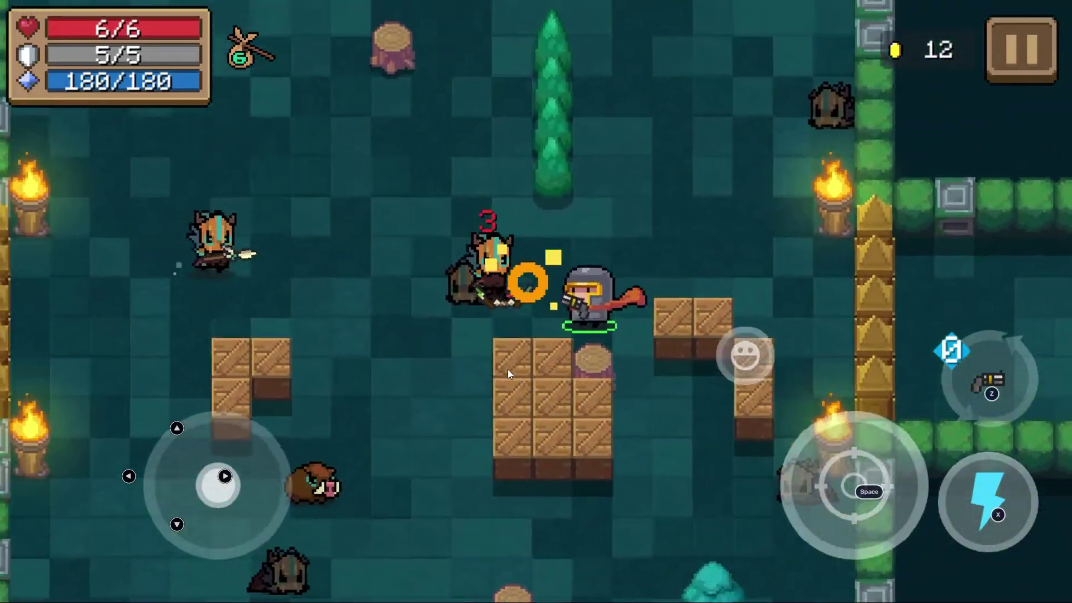
{"action": "key", "text": "Down"}
{"action": "key", "text": "Left"}
{"action": "key", "text": "Down"}
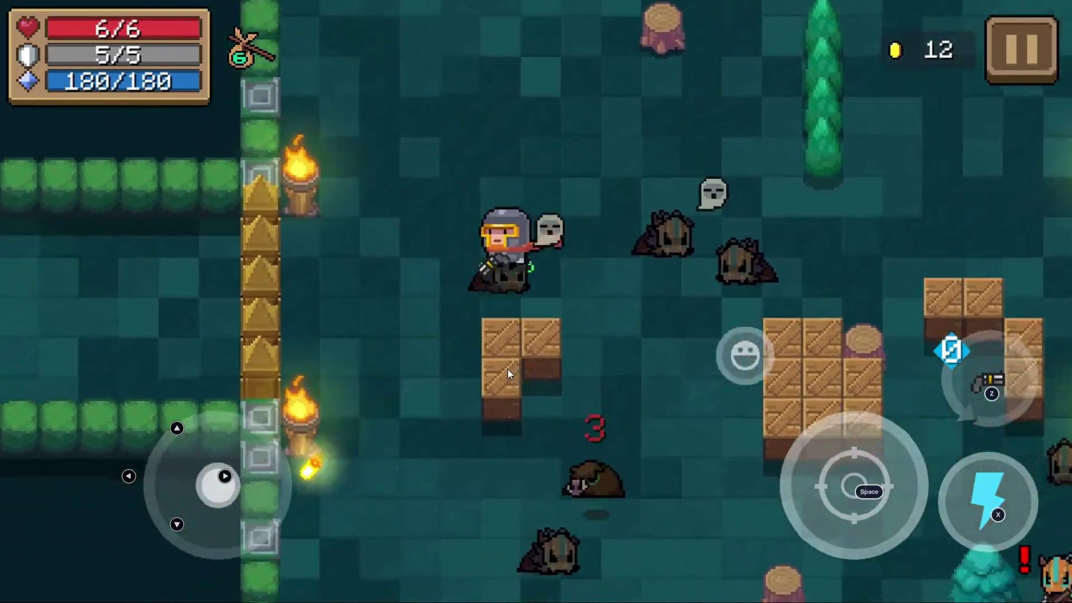
{"action": "key", "text": "space"}
{"action": "key", "text": "Right"}
{"action": "key", "text": "Right"}
{"action": "key", "text": "Down"}
{"action": "key", "text": "space"}
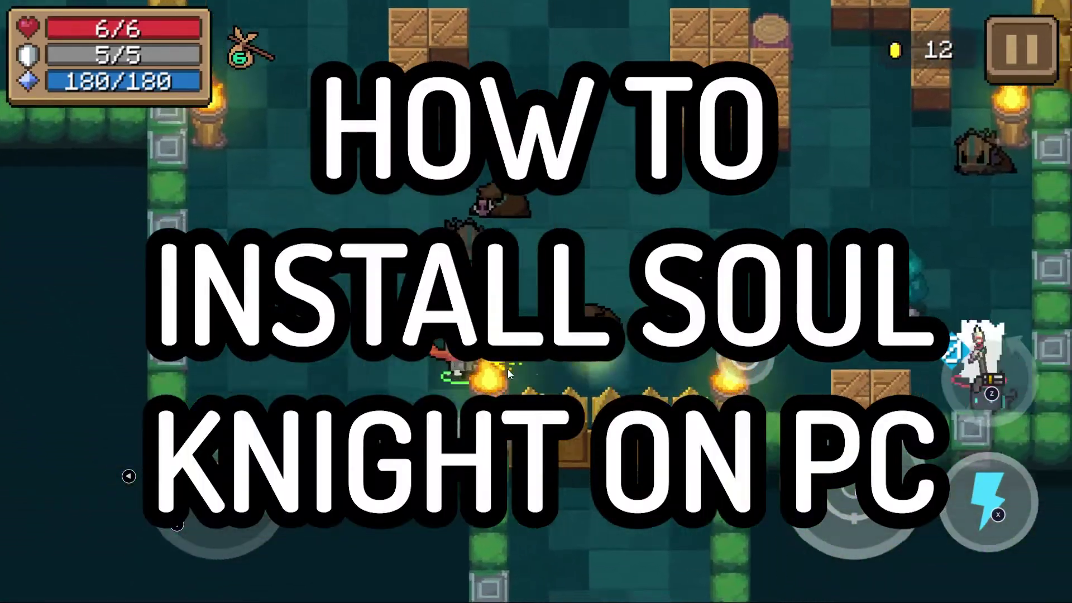
Move past the blue tree in the southeast corner and shoot the enemies on the room's west side.
{"action": "key", "text": "Up"}
{"action": "key", "text": "Right"}
{"action": "key", "text": "Up"}
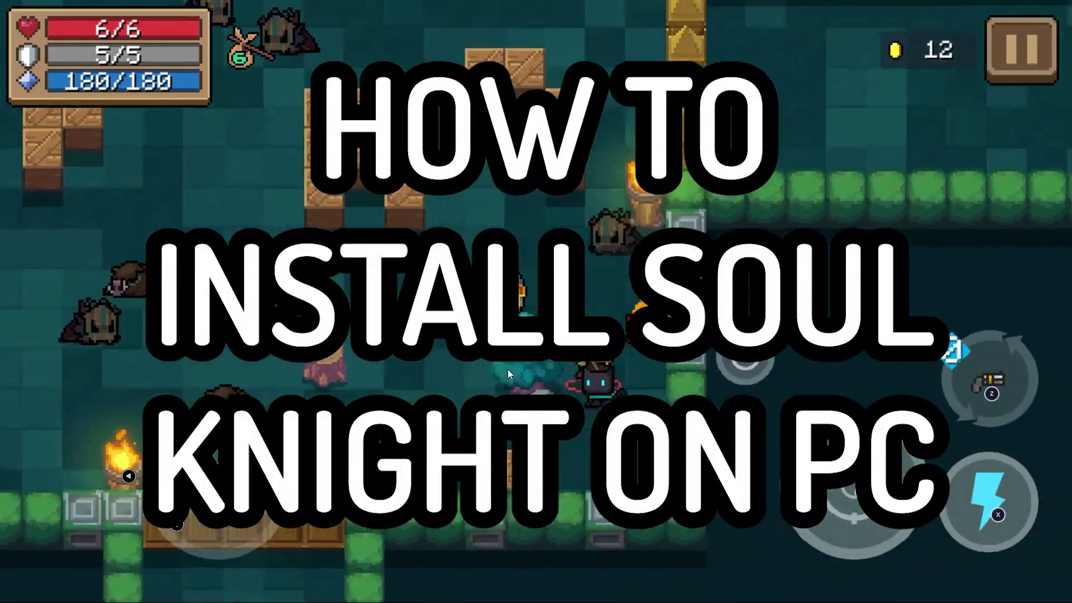
{"action": "key", "text": "Down"}
{"action": "key", "text": "Left"}
{"action": "key", "text": "Left"}
{"action": "key", "text": "Up"}
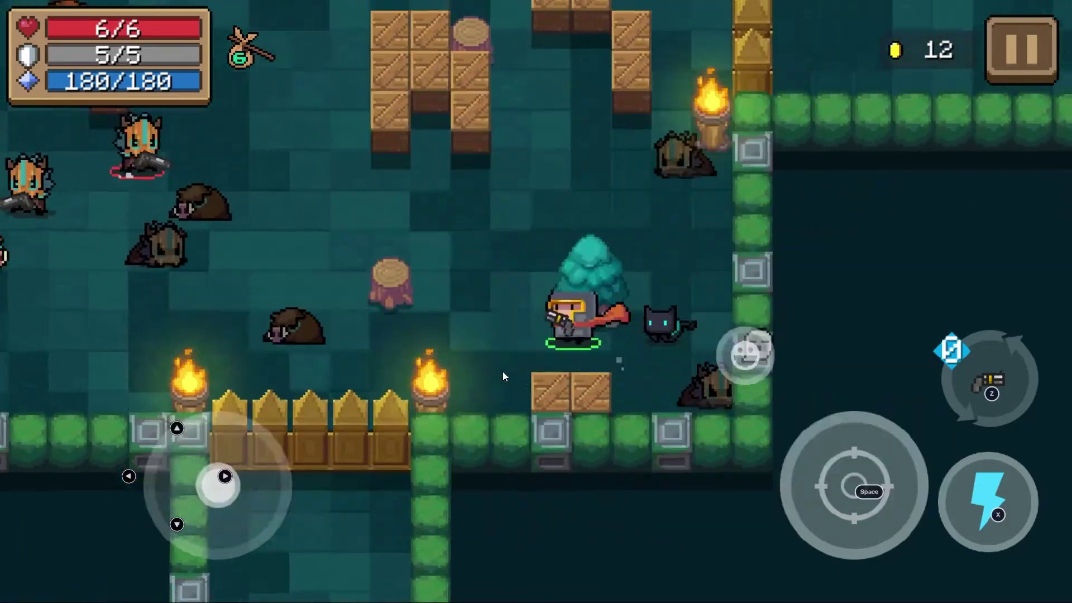
{"action": "key", "text": "Up"}
{"action": "key", "text": "space"}
{"action": "key", "text": "Left"}
{"action": "key", "text": "space"}
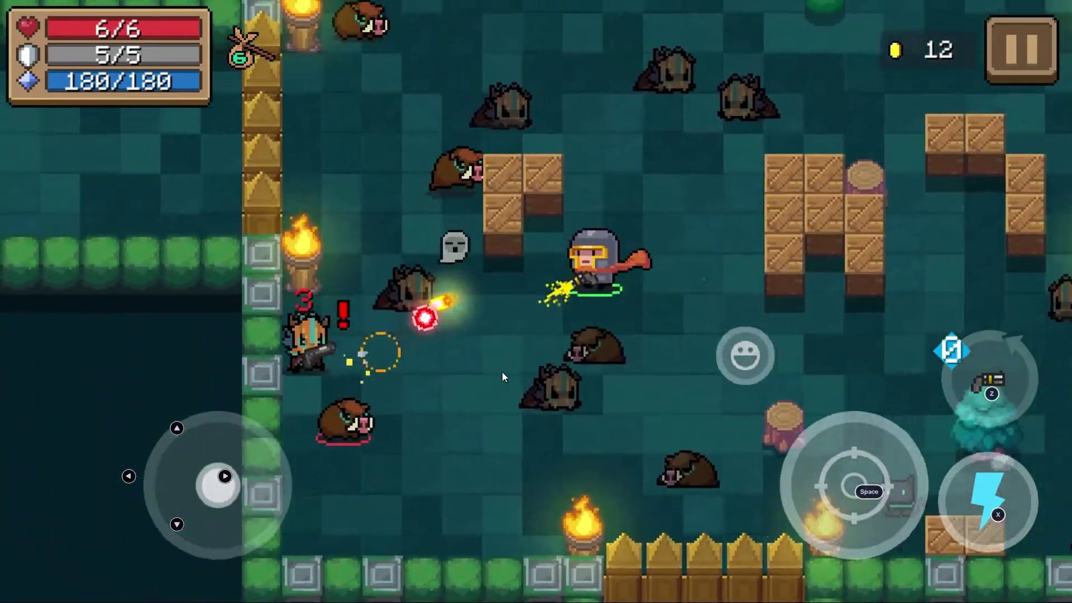
{"action": "key", "text": "Down"}
{"action": "key", "text": "Up"}
{"action": "key", "text": "space"}
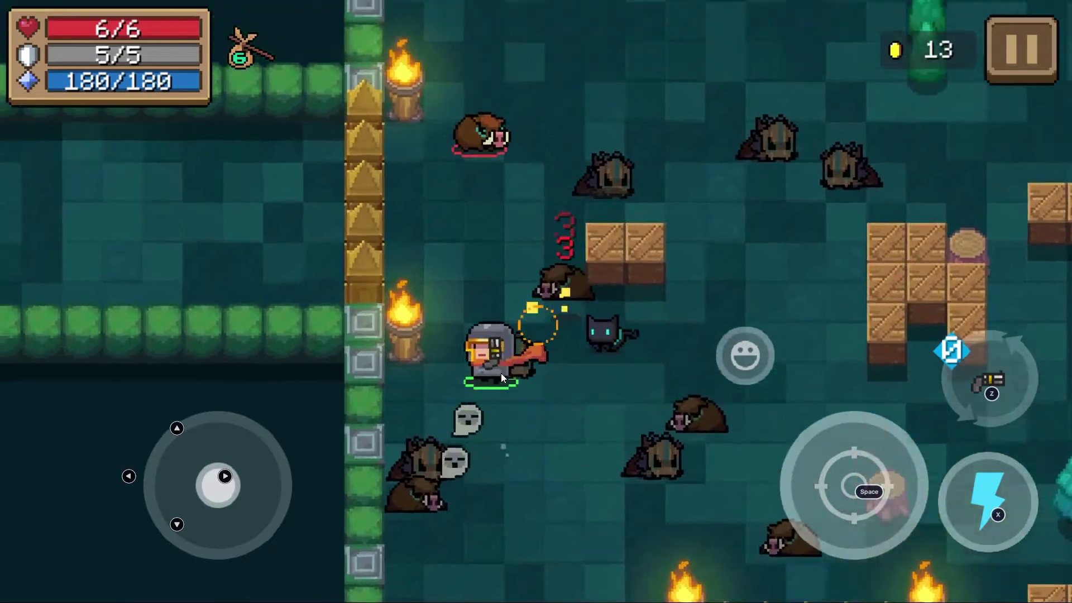
Defeat the remaining boars in the northern half of the room to clear it.
{"action": "key", "text": "Left"}
{"action": "key", "text": "space"}
{"action": "key", "text": "Right"}
{"action": "key", "text": "Up"}
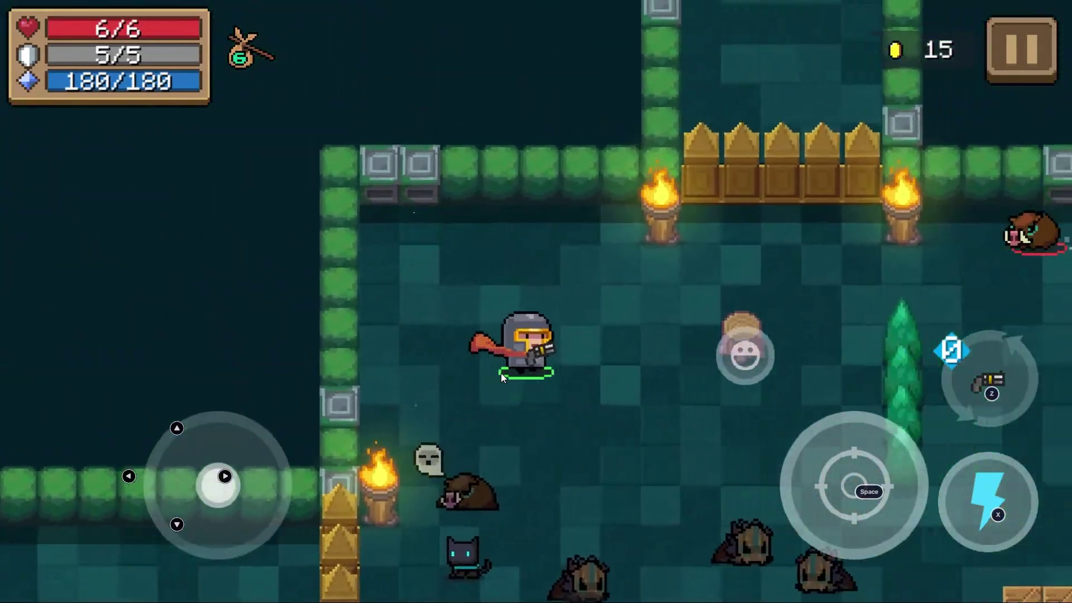
{"action": "key", "text": "space"}
{"action": "key", "text": "space"}
{"action": "key", "text": "Right"}
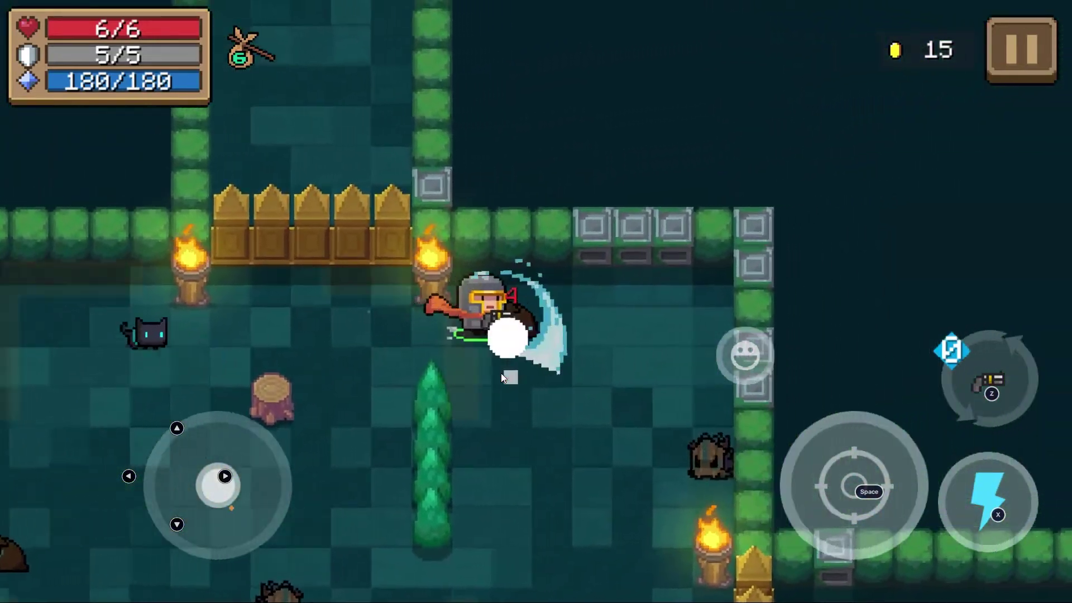
{"action": "key", "text": "Down"}
{"action": "key", "text": "Left"}
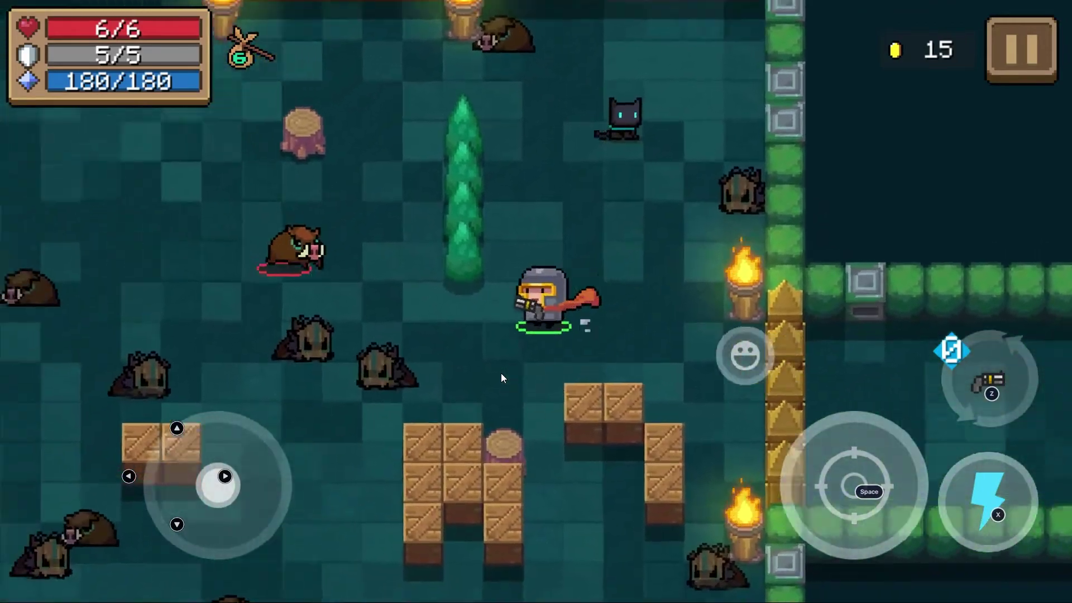
{"action": "key", "text": "space"}
{"action": "key", "text": "Down"}
{"action": "key", "text": "Left"}
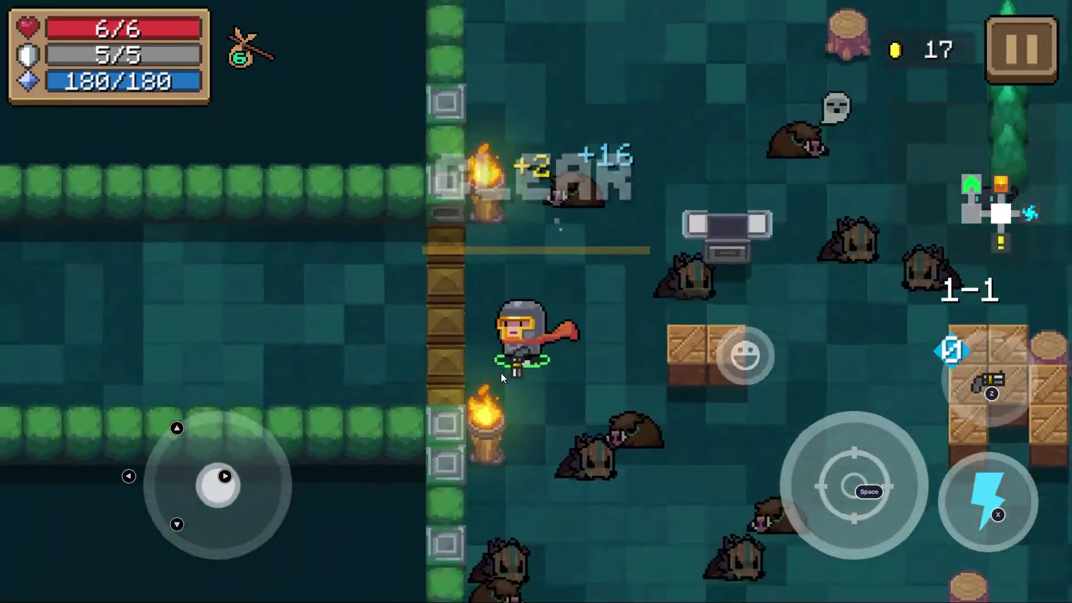
Leave the cleared room through the eastern corridor and enter the blue portal.
{"action": "key", "text": "Right"}
{"action": "key", "text": "Down"}
{"action": "key", "text": "Right"}
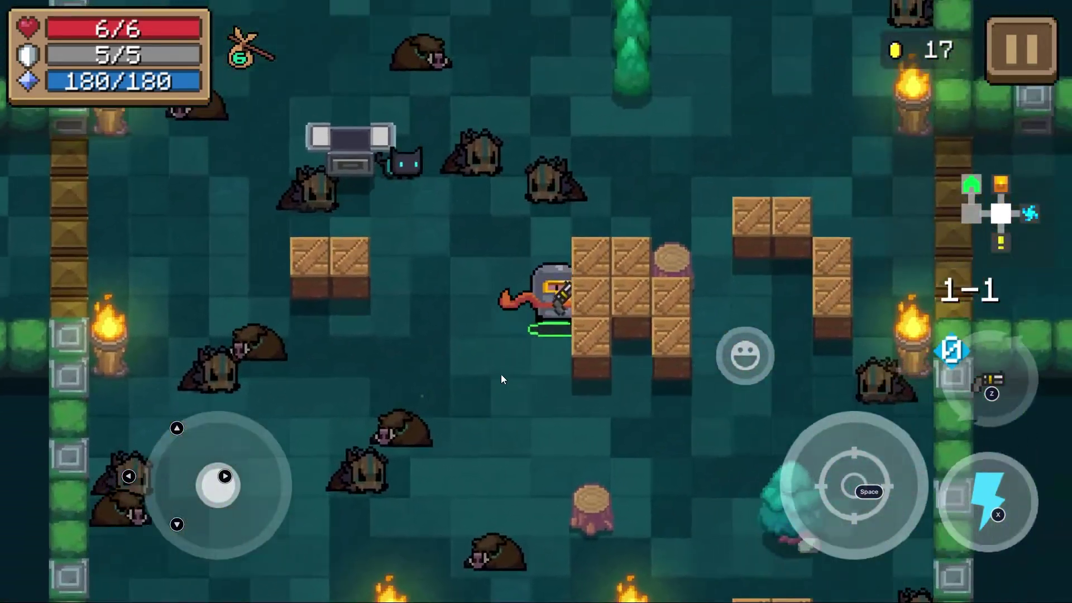
{"action": "key", "text": "Up"}
{"action": "key", "text": "Right"}
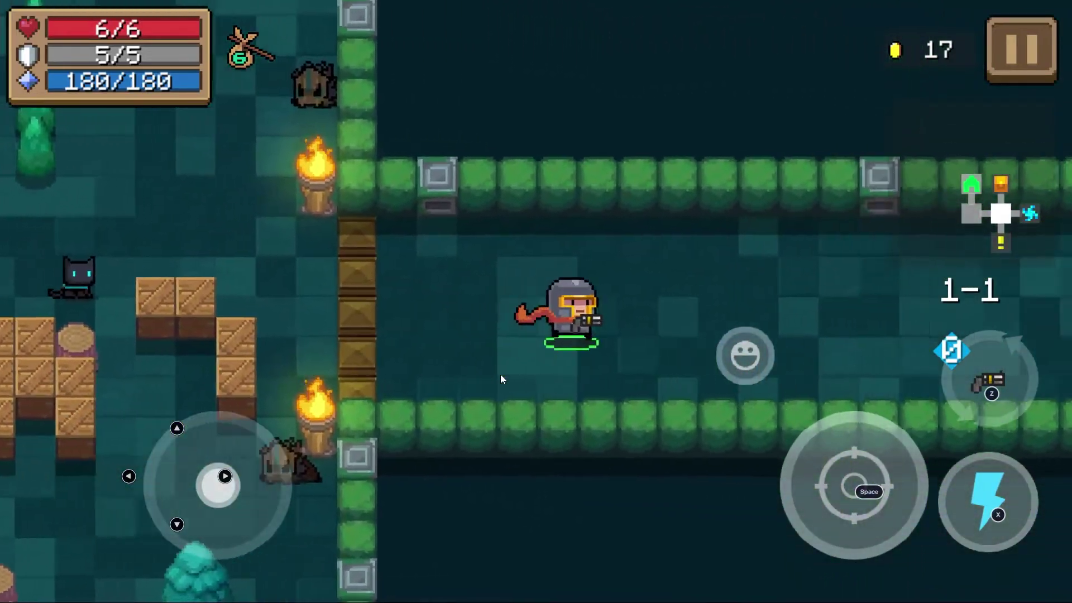
{"action": "key", "text": "Right"}
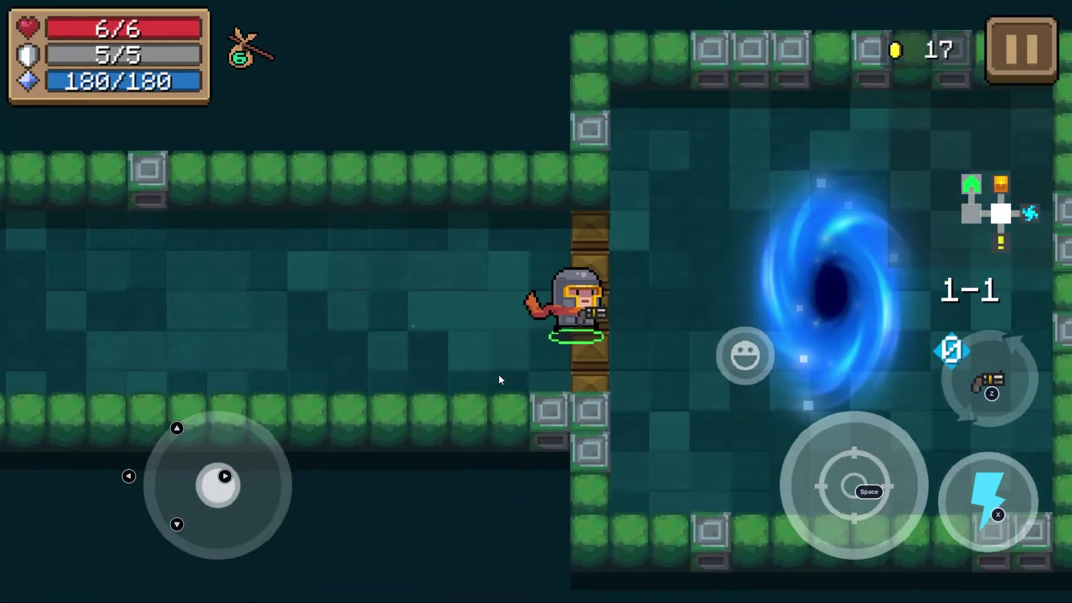
{"action": "key", "text": "Left"}
{"action": "key", "text": "space"}
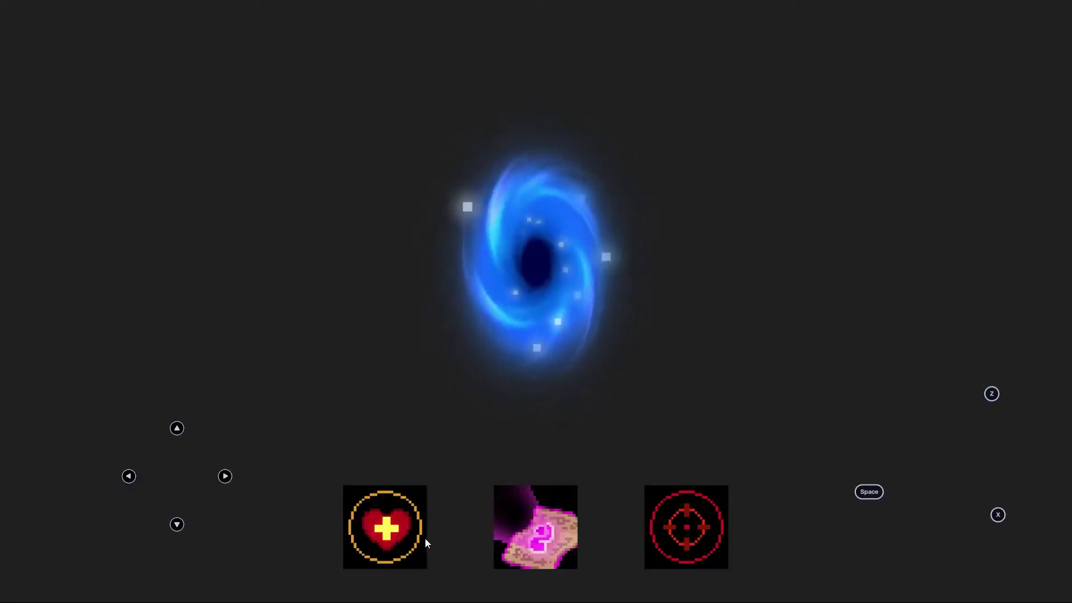
Preview the three buffs and choose the one that increases accuracy and critical hit chance.
{"action": "left_click", "coordinate": [397, 531]}
{"action": "left_click", "coordinate": [531, 530]}
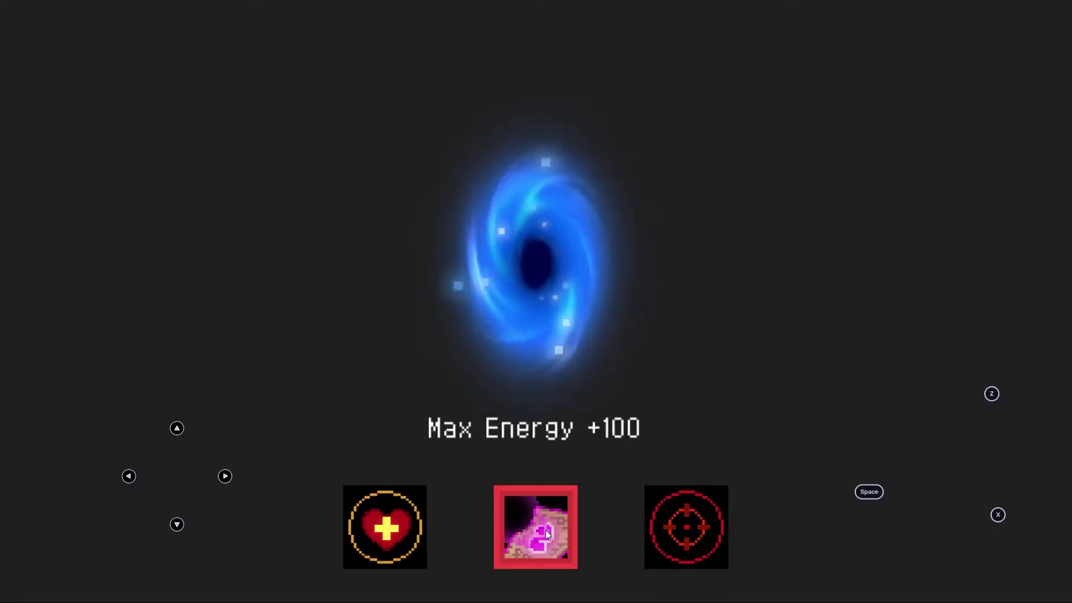
{"action": "left_click", "coordinate": [714, 540]}
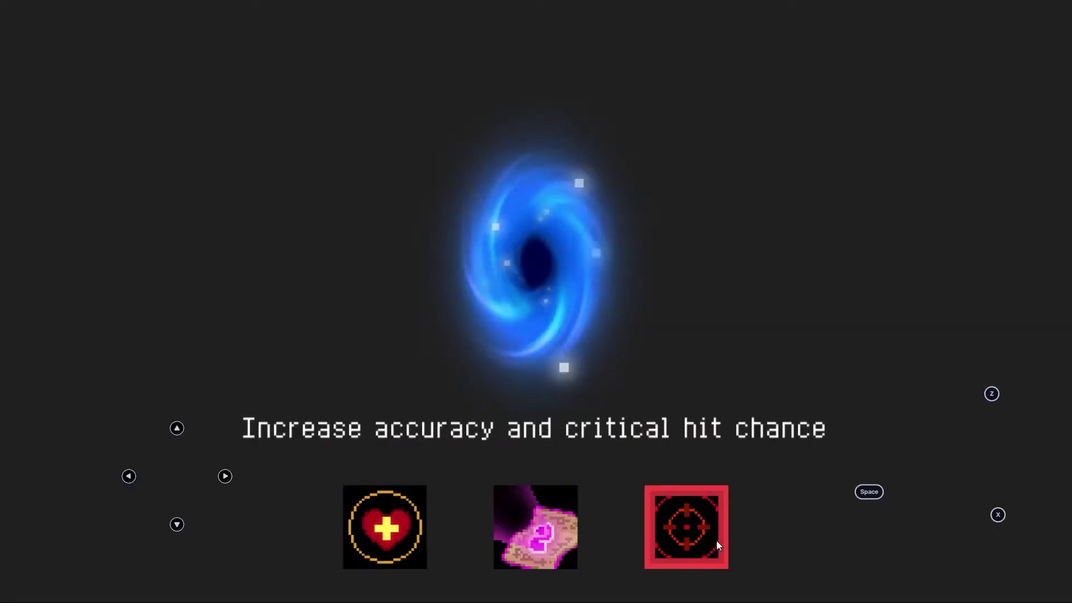
{"action": "left_click", "coordinate": [498, 514]}
{"action": "left_click", "coordinate": [666, 527]}
{"action": "left_click", "coordinate": [667, 527]}
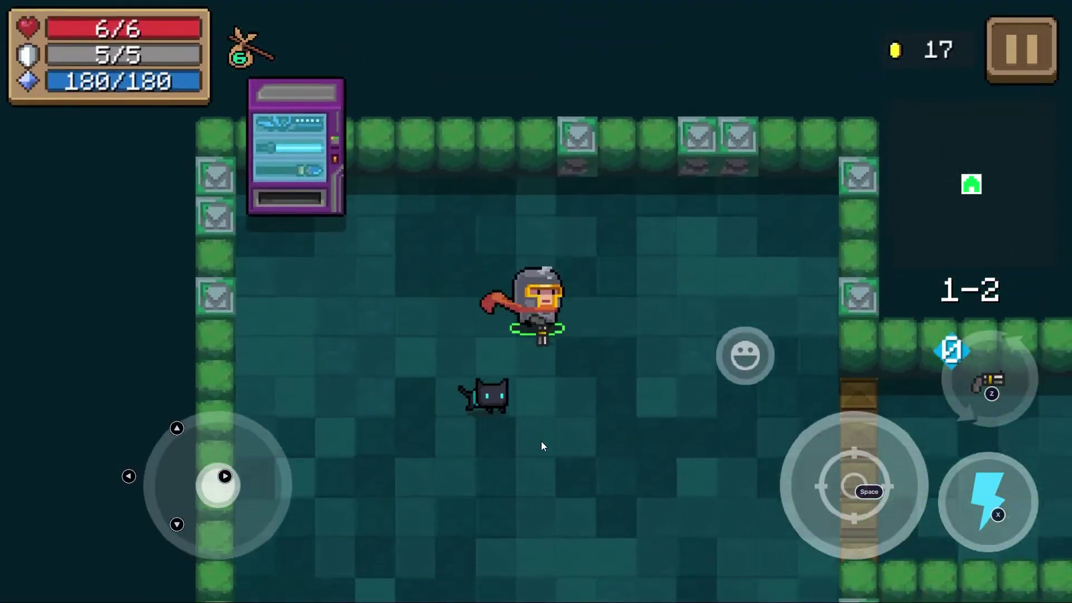
Walk the knight into the eastern corridor of level 1-2 and send the yellow smiley emote.
{"action": "key", "text": "Down"}
{"action": "key", "text": "Right"}
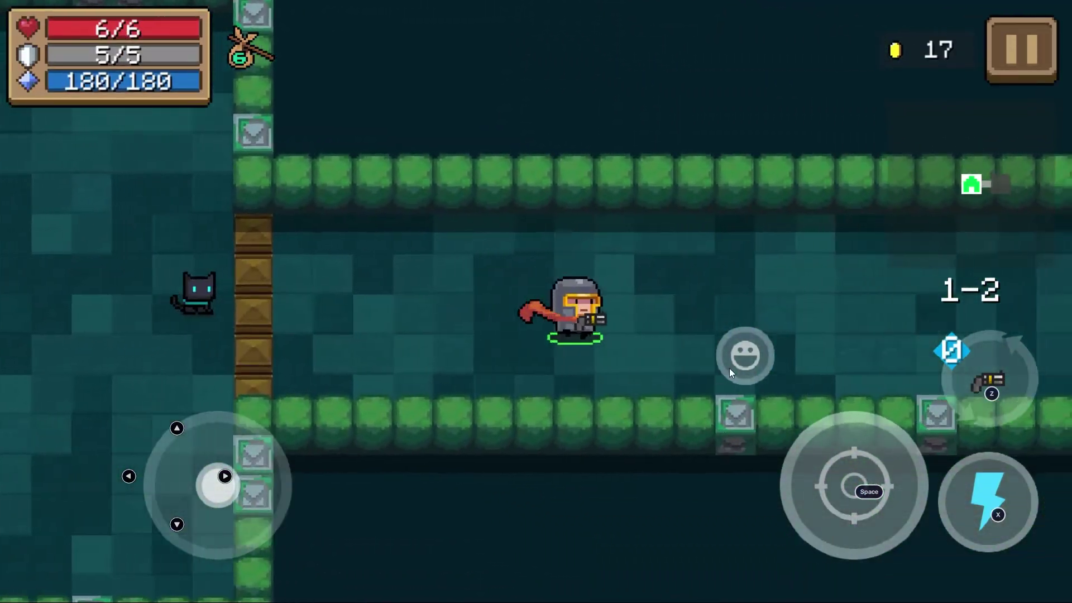
{"action": "left_click", "coordinate": [729, 369]}
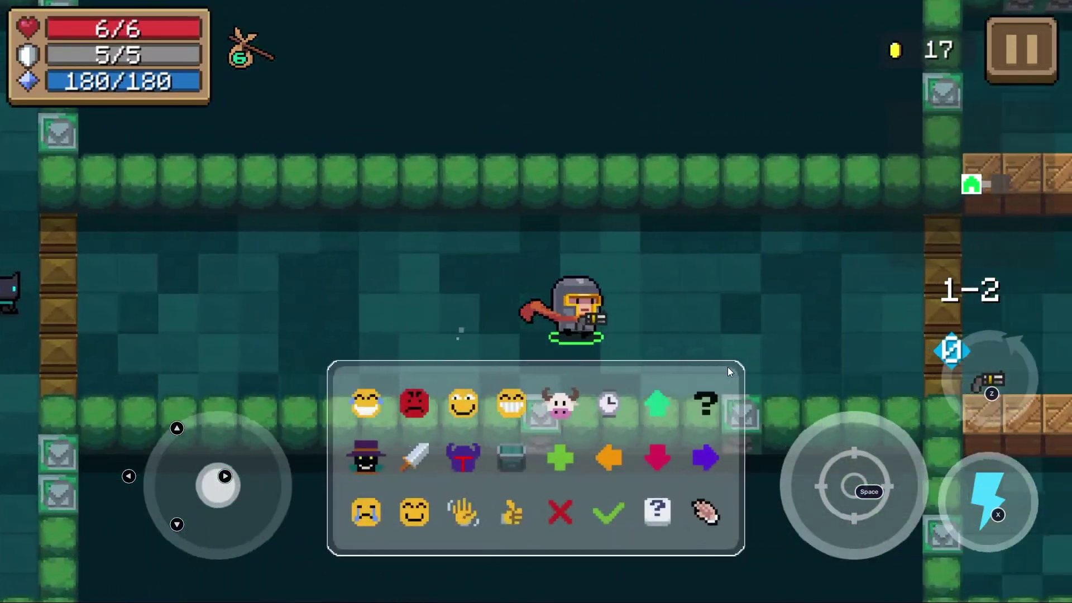
{"action": "left_click", "coordinate": [467, 399]}
Shoot the boars and the goblin archer from the west side of the crate-walled room.
{"action": "key", "text": "Left"}
{"action": "key", "text": "space"}
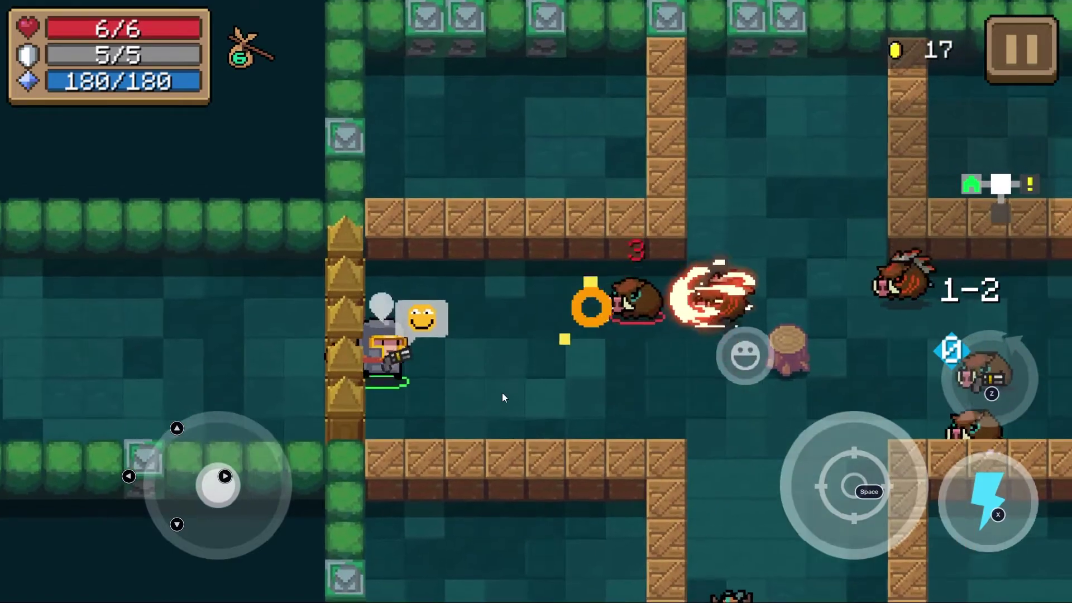
{"action": "key", "text": "Up"}
{"action": "key", "text": "Down"}
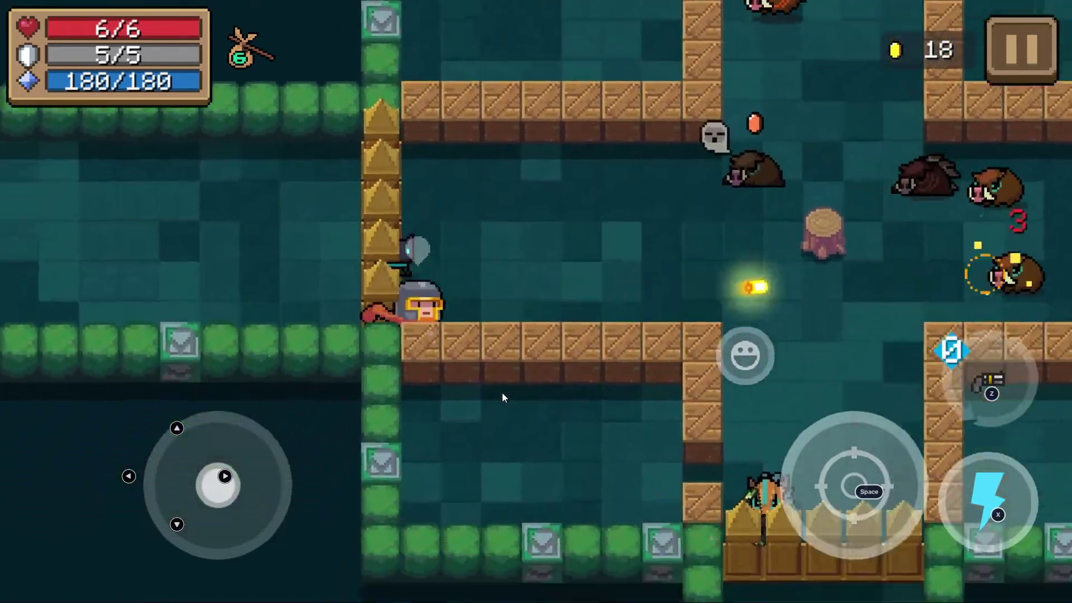
{"action": "key", "text": "Down"}
{"action": "key", "text": "space"}
{"action": "key", "text": "space"}
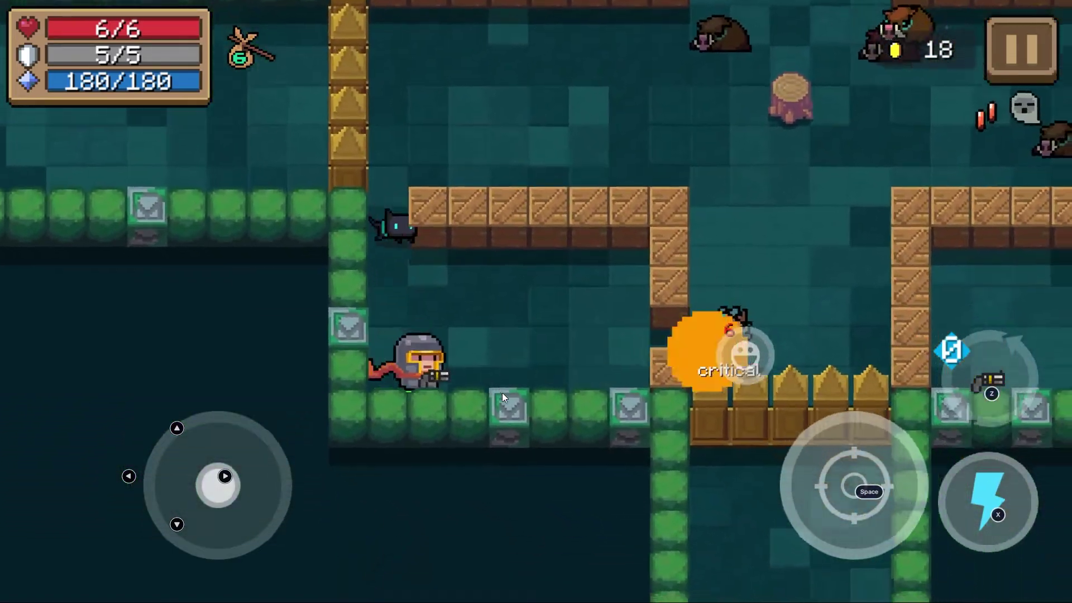
{"action": "key", "text": "Right"}
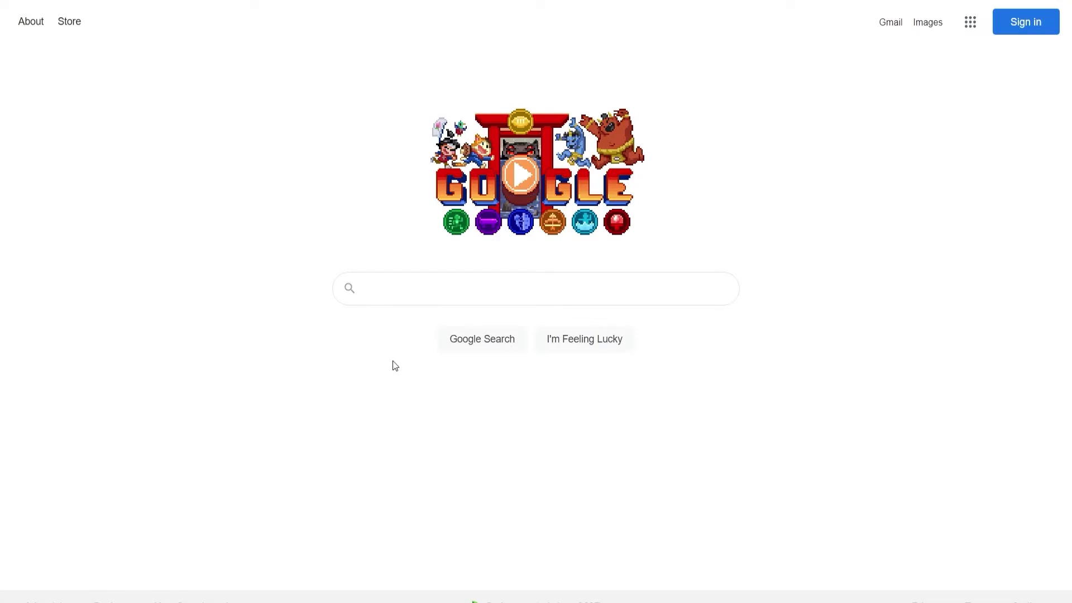
Switch to the web browser, search Google for "Bluestacks" and open the official BlueStacks website.
{"action": "left_click", "coordinate": [427, 298]}
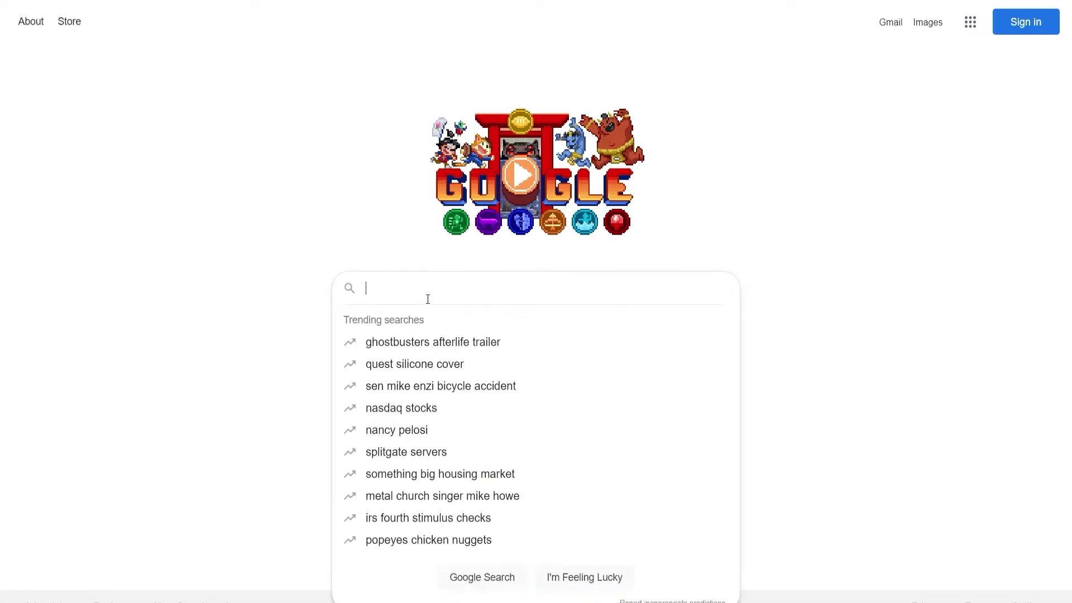
{"action": "type", "text": "Bluestacks"}
{"action": "key", "text": "Return"}
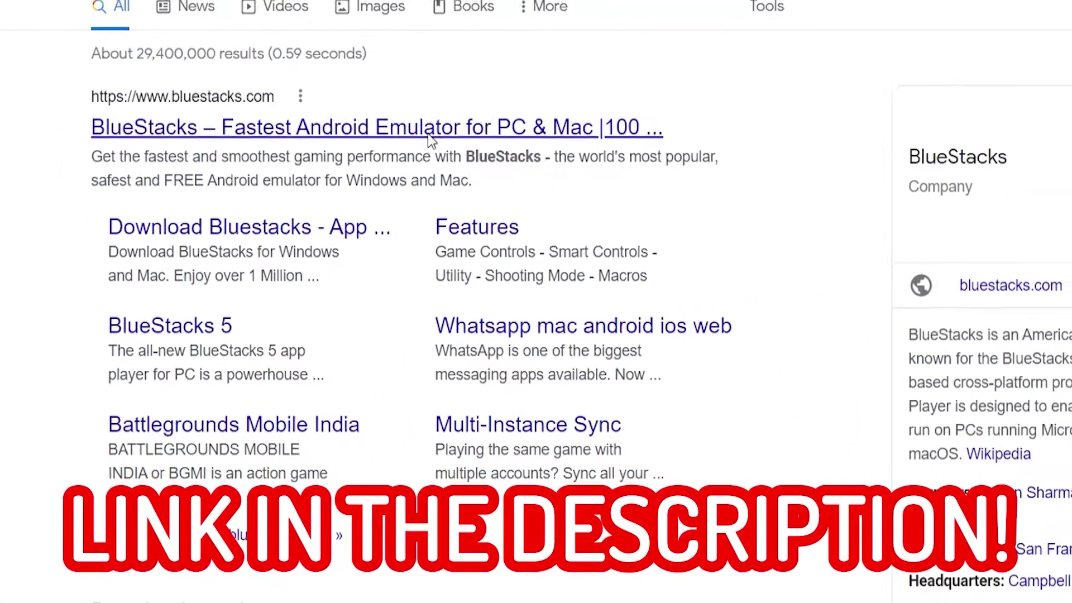
{"action": "left_click", "coordinate": [427, 129]}
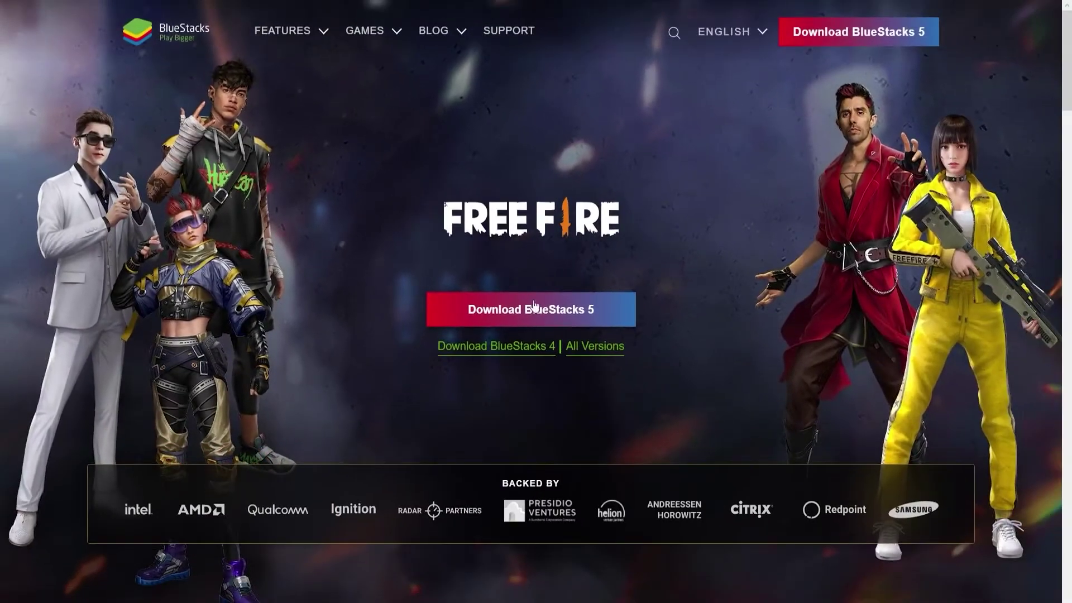
Download the BlueStacks 5 installer and run the downloaded file.
{"action": "left_click", "coordinate": [535, 307]}
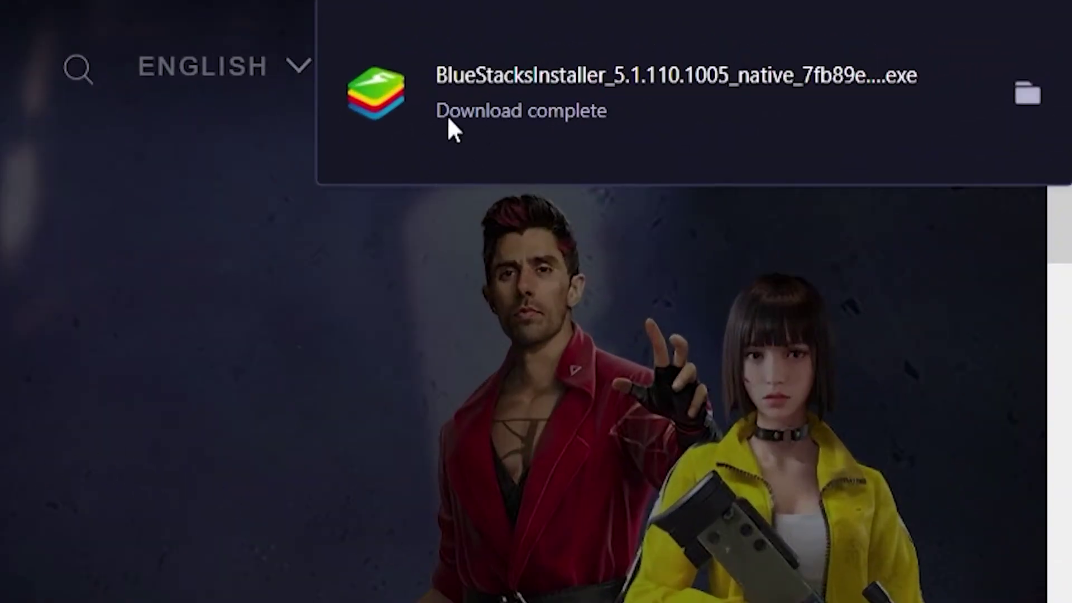
{"action": "left_click", "coordinate": [1036, 42]}
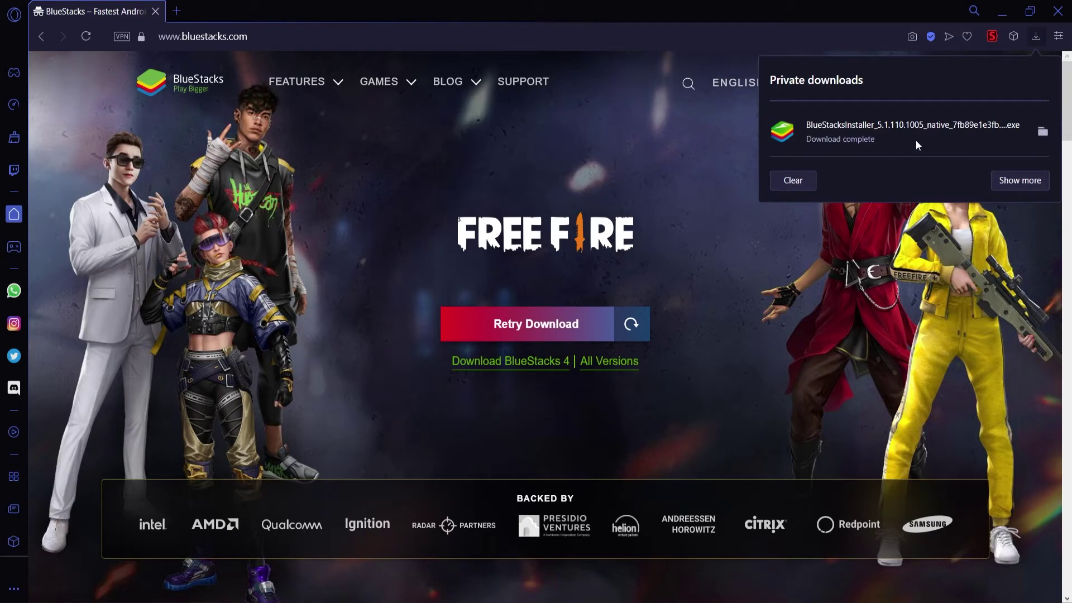
{"action": "left_click", "coordinate": [886, 130]}
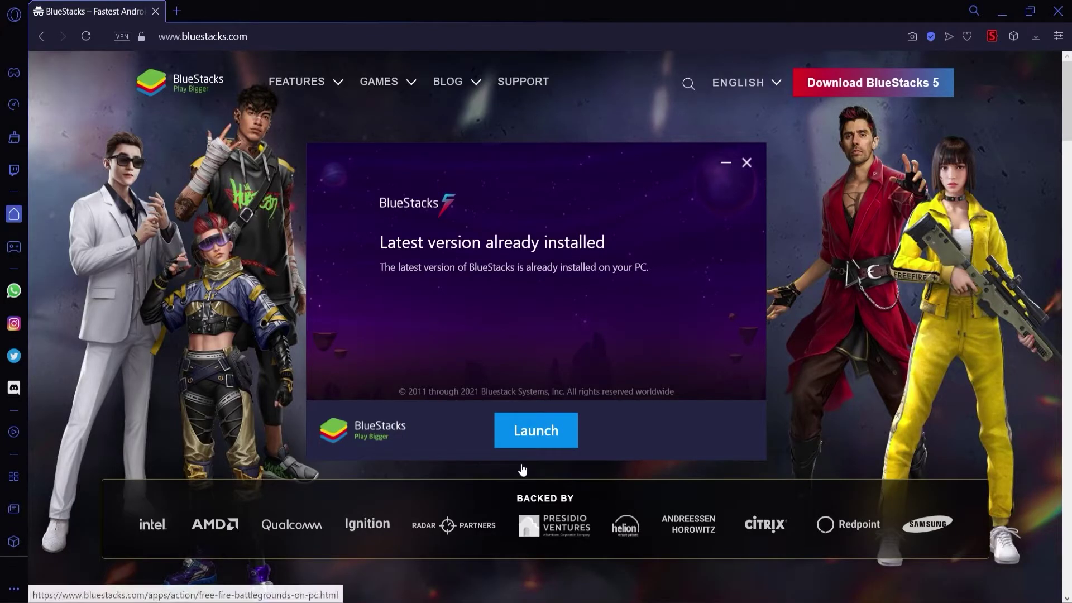
Launch BlueStacks from the installer and reposition its window slightly.
{"action": "left_click", "coordinate": [534, 441]}
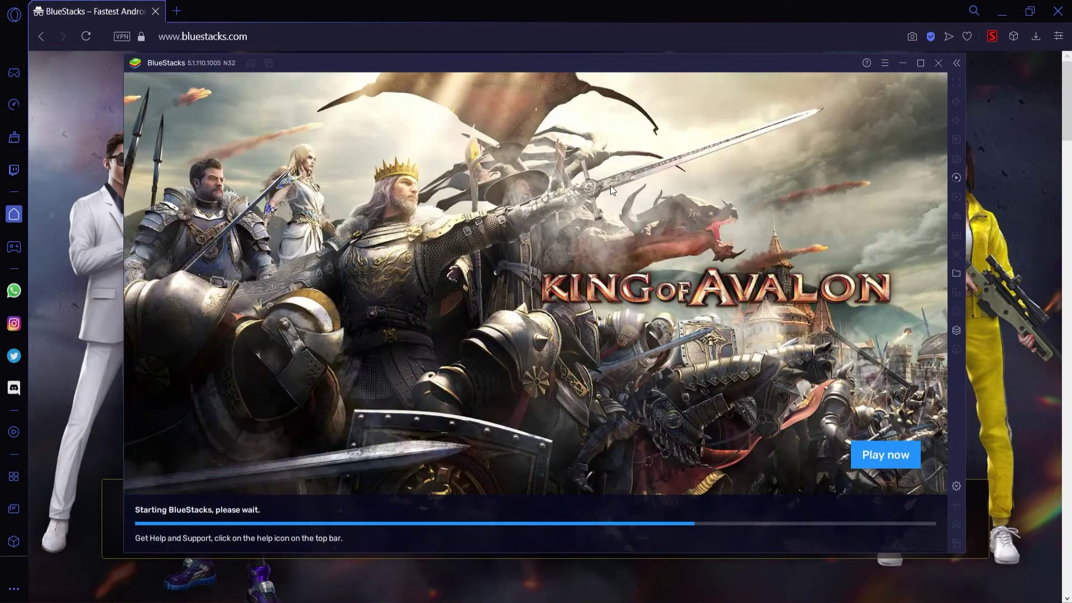
{"action": "mouse_move", "coordinate": [451, 62]}
{"action": "left_mouse_down"}
{"action": "mouse_move", "coordinate": [426, 66]}
{"action": "mouse_move", "coordinate": [442, 60]}
{"action": "mouse_move", "coordinate": [441, 72]}
{"action": "left_mouse_up"}
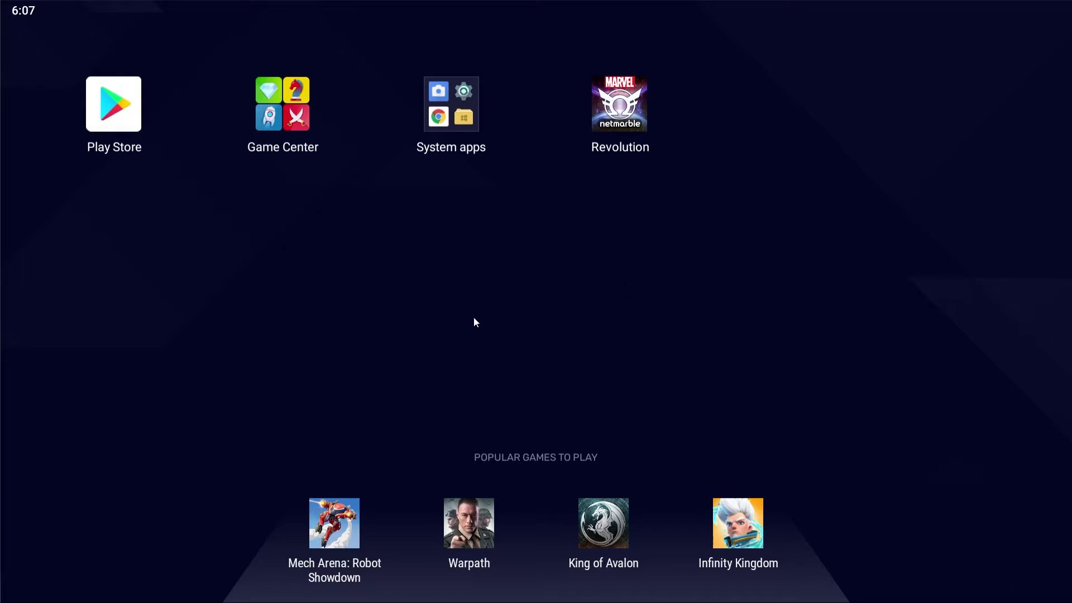
Open the Play Store, search for "Soul Knight" and open the ChillyRoom game's store page.
{"action": "left_click", "coordinate": [113, 100]}
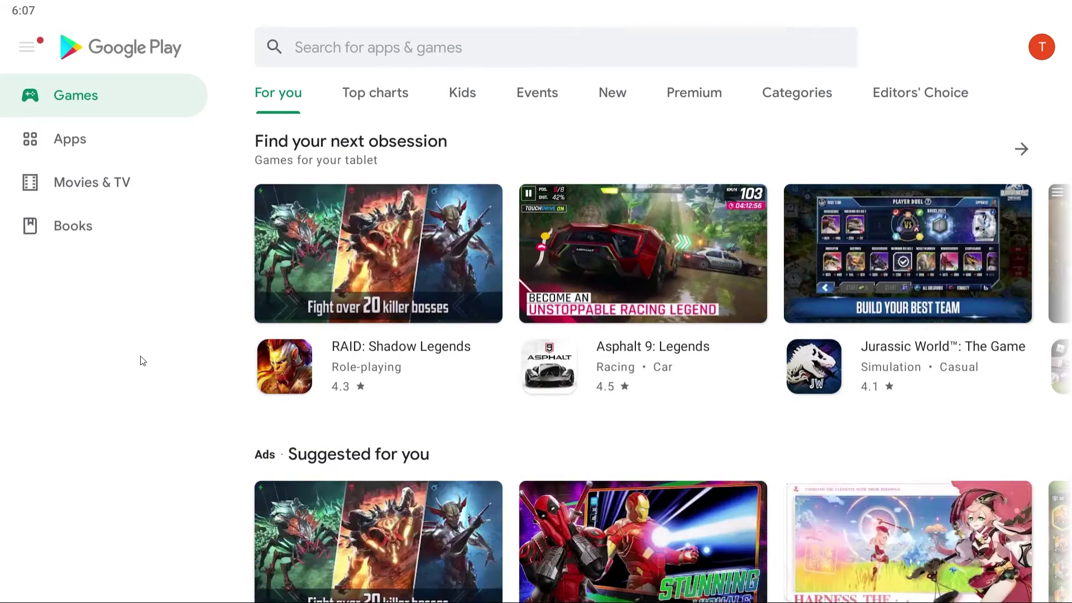
{"action": "left_click", "coordinate": [358, 50]}
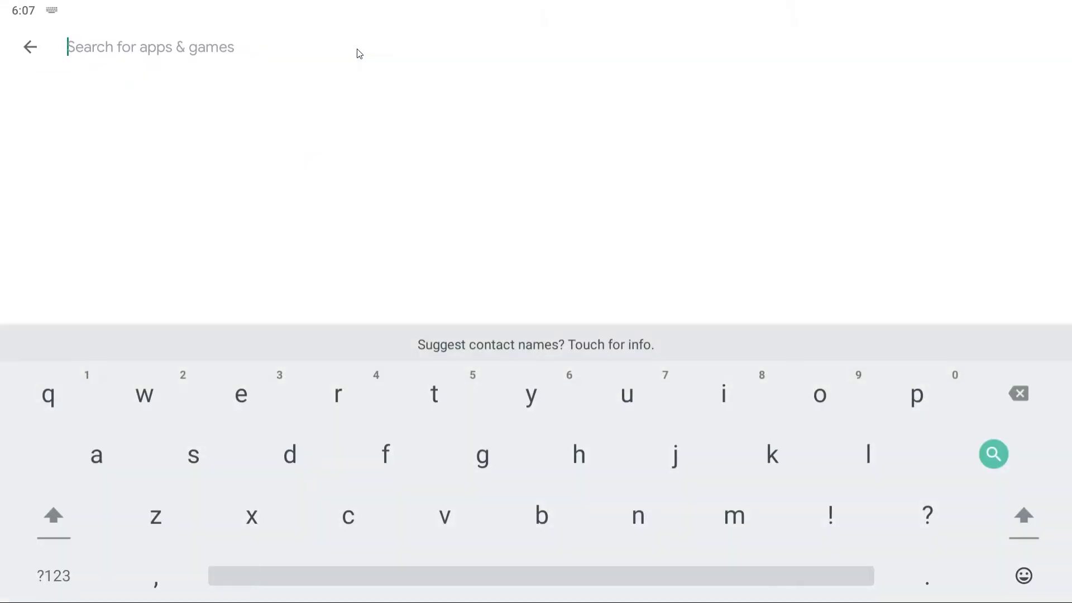
{"action": "type", "text": "Soul Knight"}
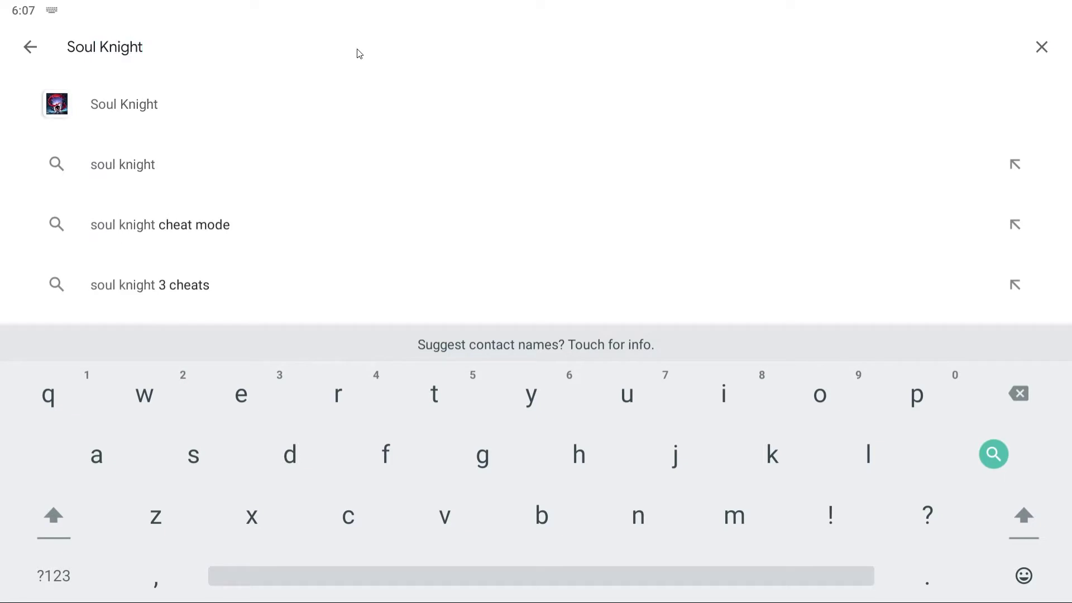
{"action": "key", "text": "Return"}
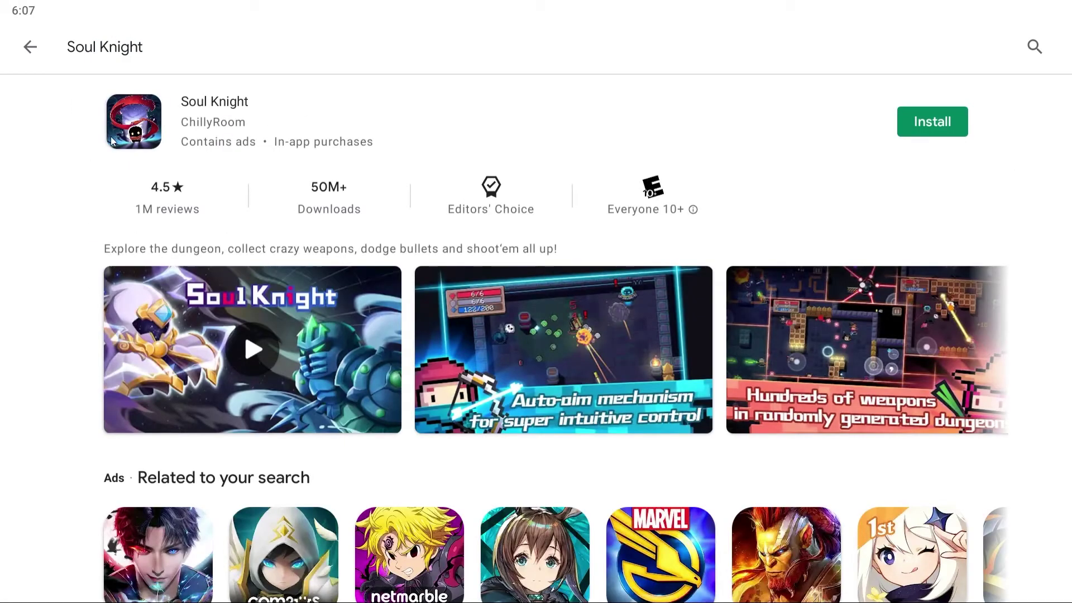
{"action": "left_click", "coordinate": [115, 142]}
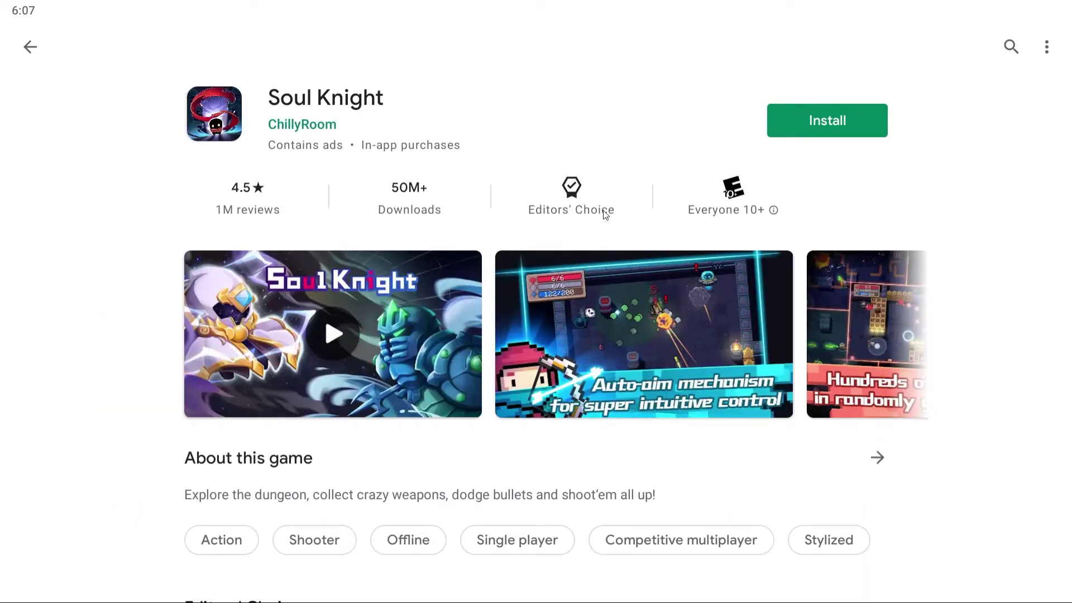
Examine the Soul Knight store page, including the game description, the Editors' Choice notes, and the ratings and reviews.
{"action": "scroll", "coordinate": [578, 273], "scroll_direction": "down", "scroll_amount": 3}
{"action": "scroll", "coordinate": [849, 279], "scroll_direction": "up", "scroll_amount": 3}
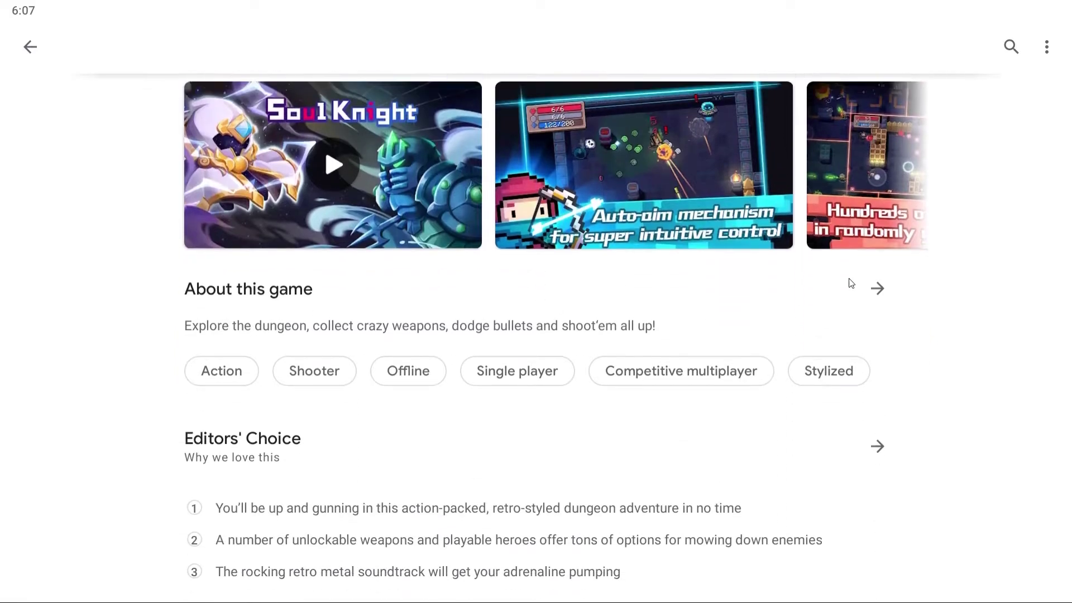
{"action": "left_click", "coordinate": [882, 455]}
{"action": "scroll", "coordinate": [539, 258], "scroll_direction": "down", "scroll_amount": 5}
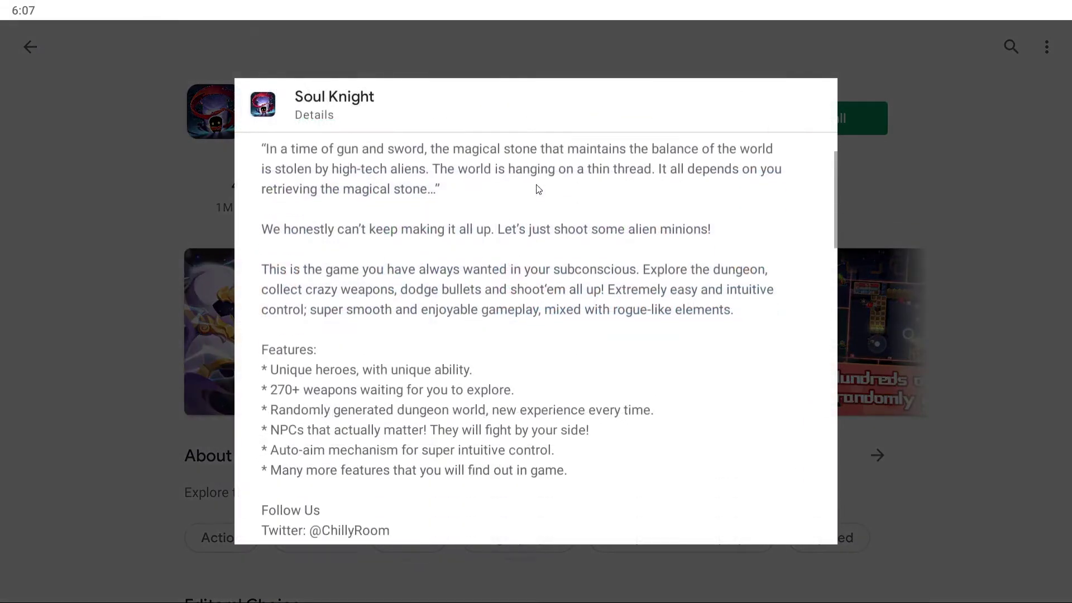
{"action": "scroll", "coordinate": [538, 203], "scroll_direction": "down", "scroll_amount": 3}
{"action": "left_click", "coordinate": [973, 304]}
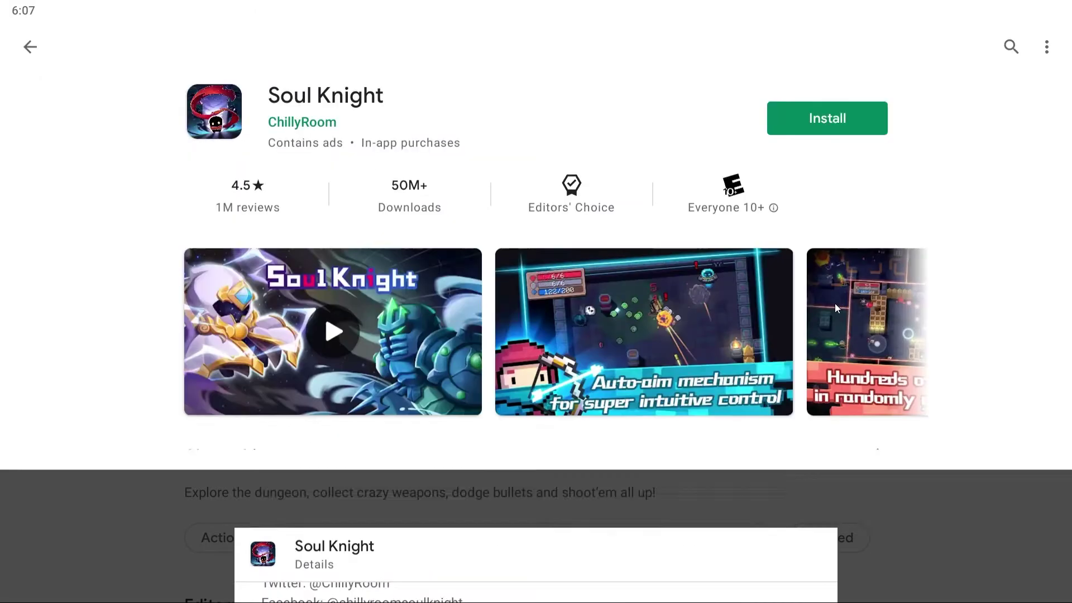
{"action": "scroll", "coordinate": [685, 276], "scroll_direction": "down", "scroll_amount": 3}
{"action": "scroll", "coordinate": [685, 276], "scroll_direction": "down", "scroll_amount": 15}
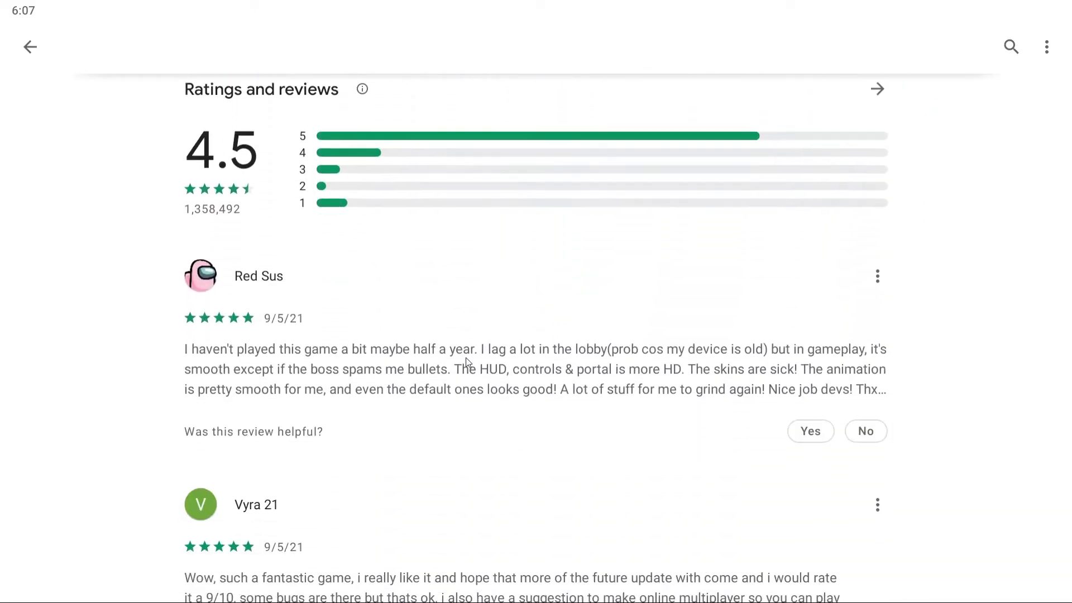
{"action": "scroll", "coordinate": [429, 387], "scroll_direction": "down", "scroll_amount": 4}
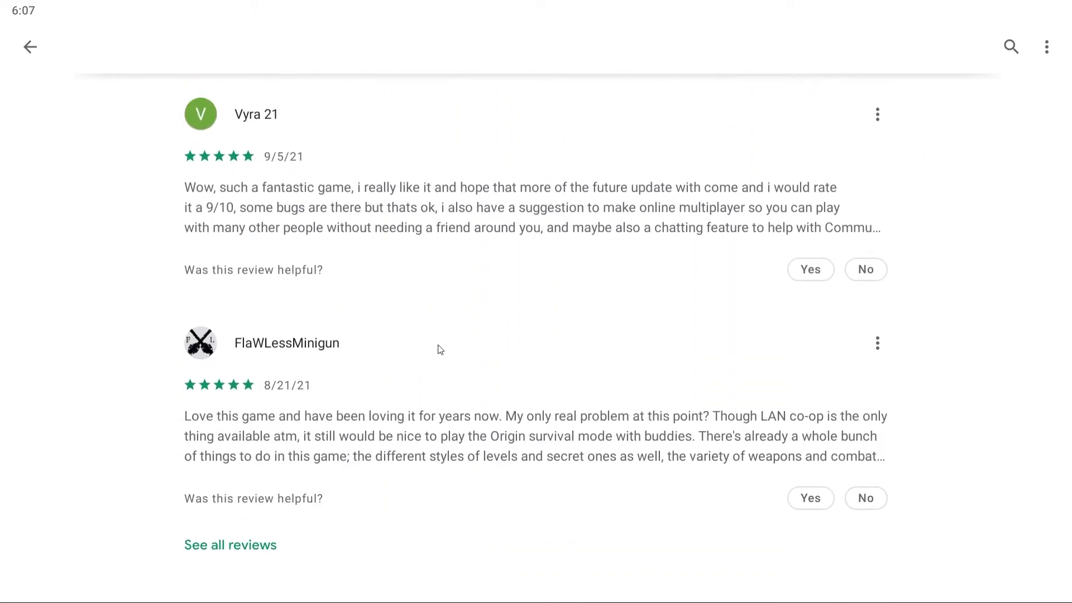
{"action": "scroll", "coordinate": [440, 350], "scroll_direction": "up", "scroll_amount": 18}
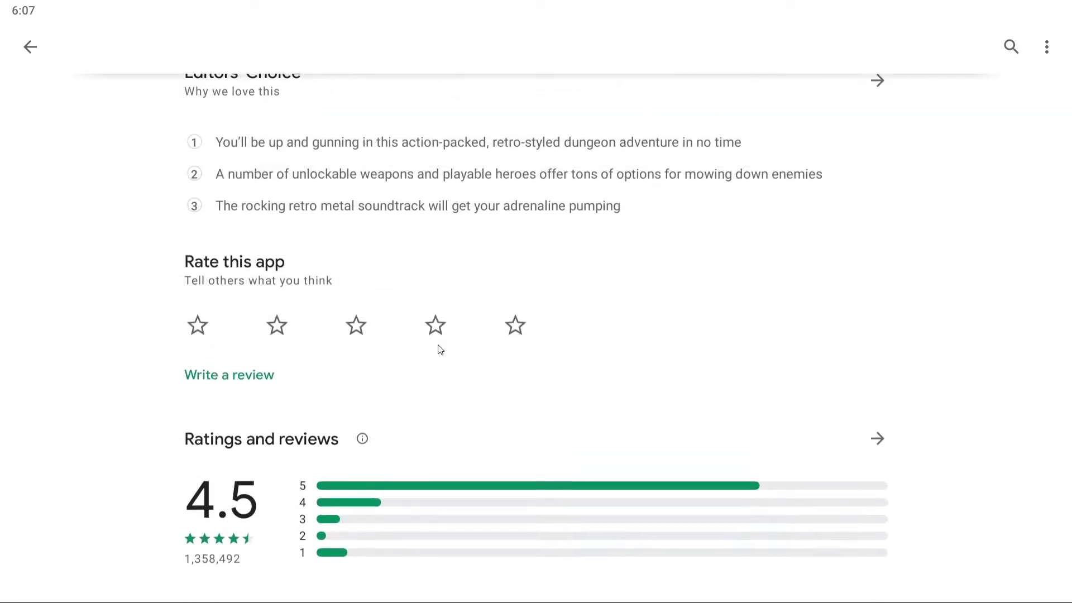
{"action": "scroll", "coordinate": [440, 350], "scroll_direction": "up", "scroll_amount": 5}
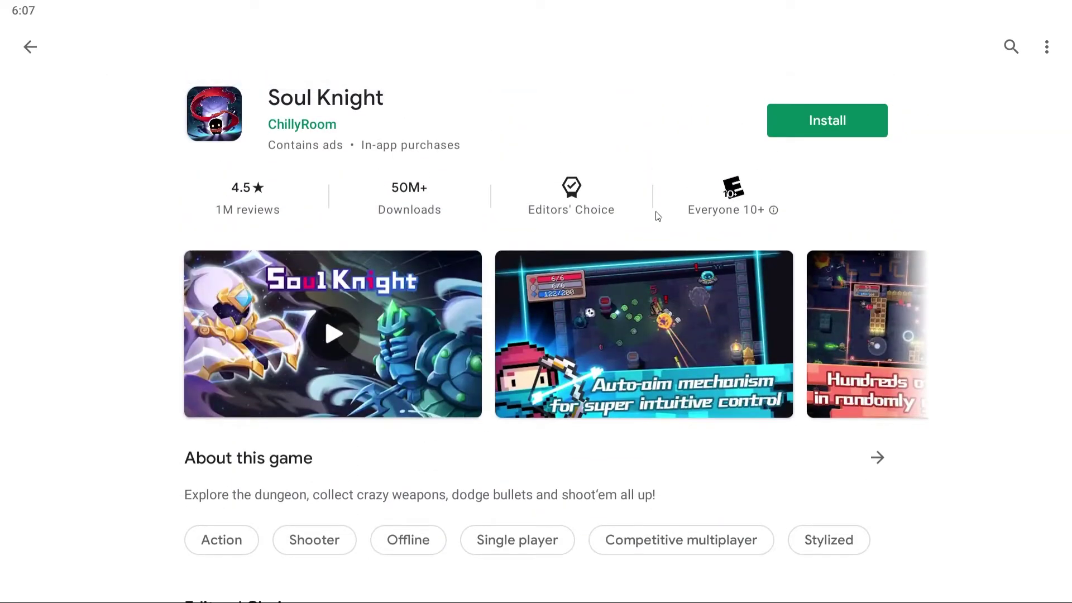
{"action": "scroll", "coordinate": [658, 210], "scroll_direction": "down", "scroll_amount": 3}
{"action": "scroll", "coordinate": [662, 203], "scroll_direction": "up", "scroll_amount": 3}
Install Soul Knight, launch it and start the game from its title screen.
{"action": "left_click", "coordinate": [799, 119]}
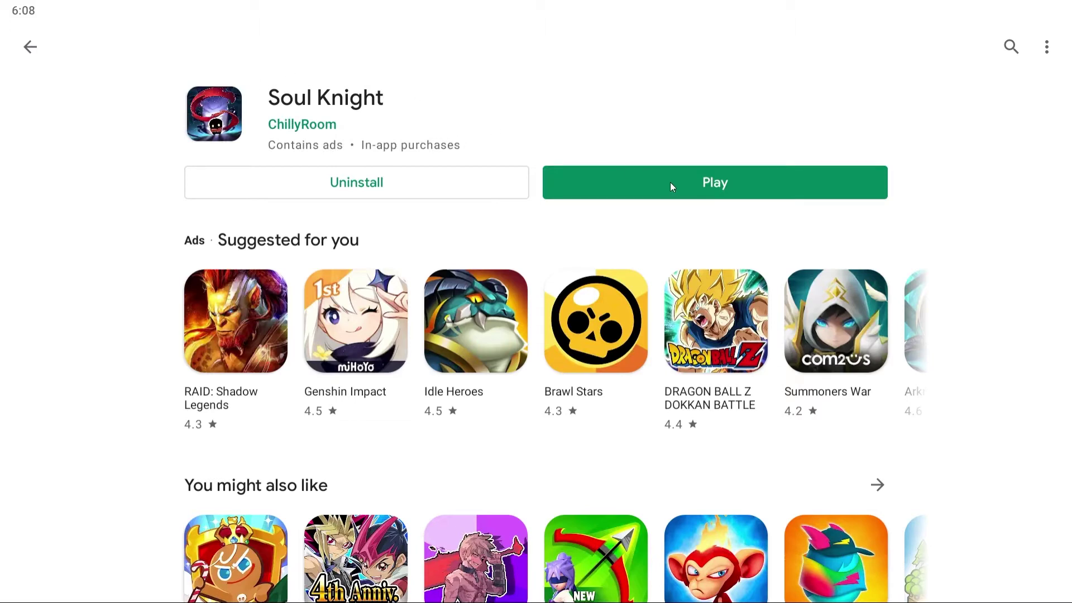
{"action": "left_click", "coordinate": [762, 189]}
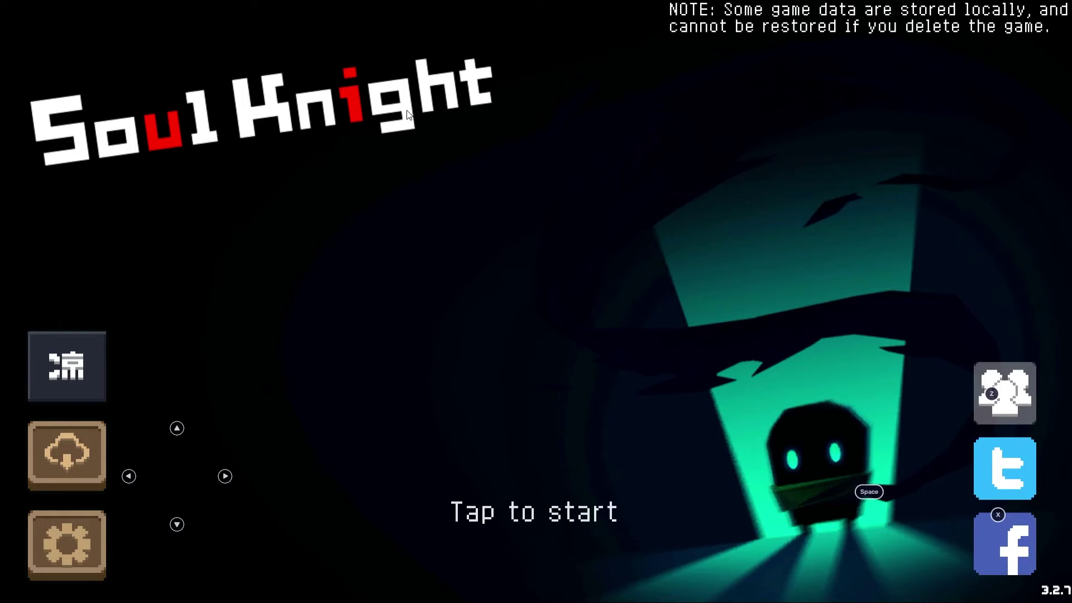
{"action": "left_click", "coordinate": [542, 512]}
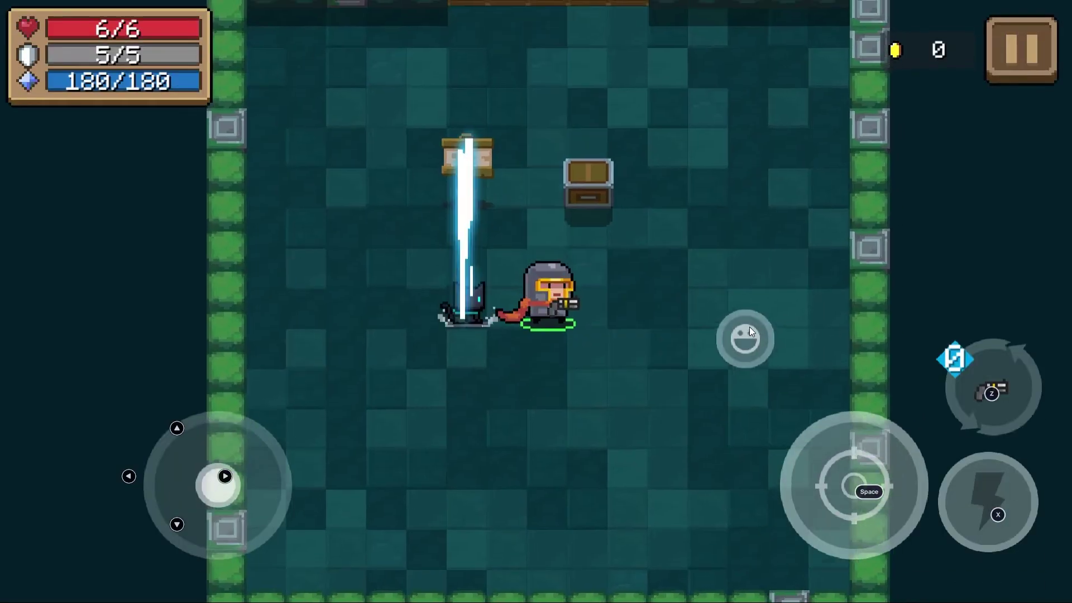
Pause the dungeon run and return to the game's home page, accepting the loss of progress.
{"action": "left_click", "coordinate": [1019, 56]}
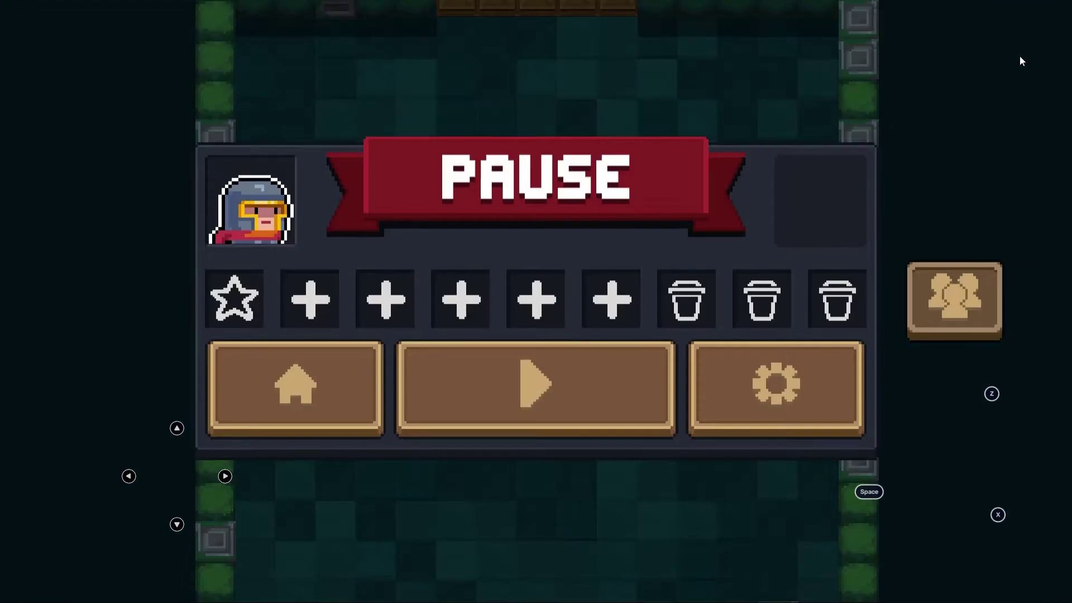
{"action": "left_click", "coordinate": [304, 394]}
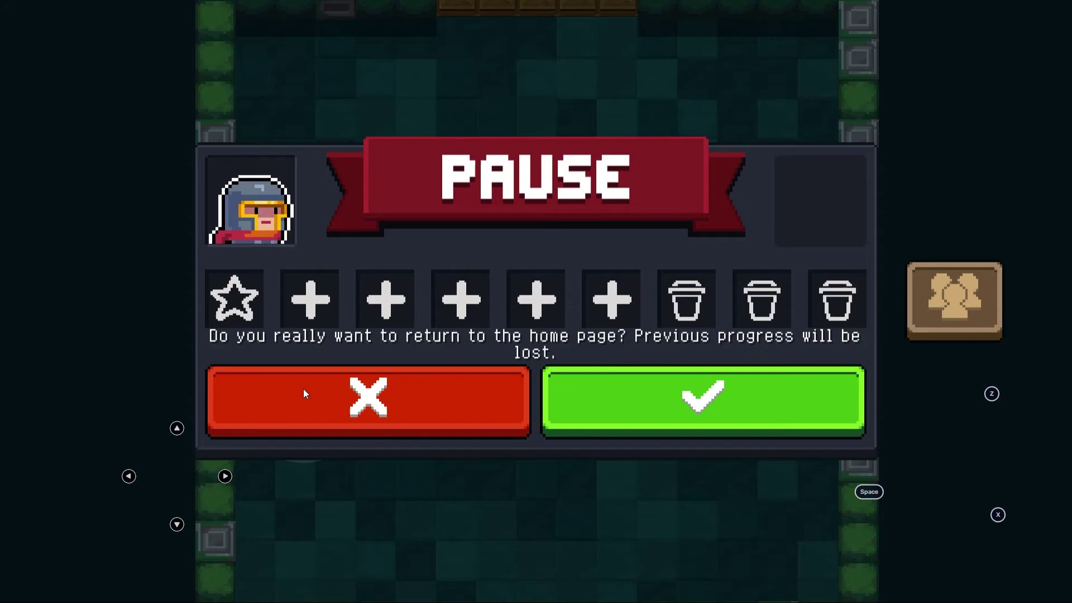
{"action": "left_click", "coordinate": [749, 399]}
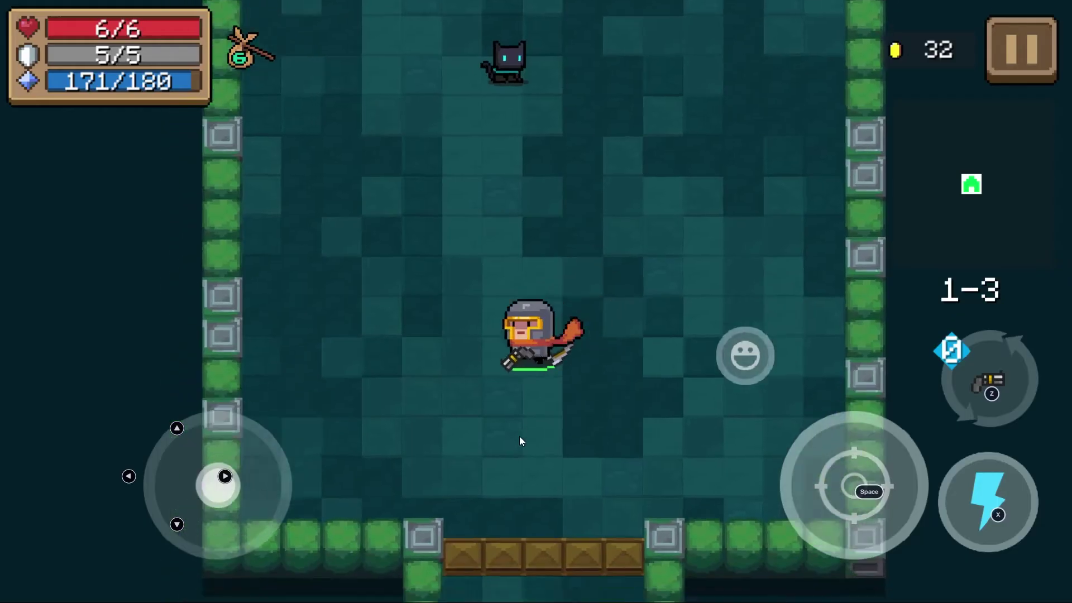
Walk the knight south from the starting room of level 1-3 to the next gate and switch to the bow.
{"action": "key", "text": "Down"}
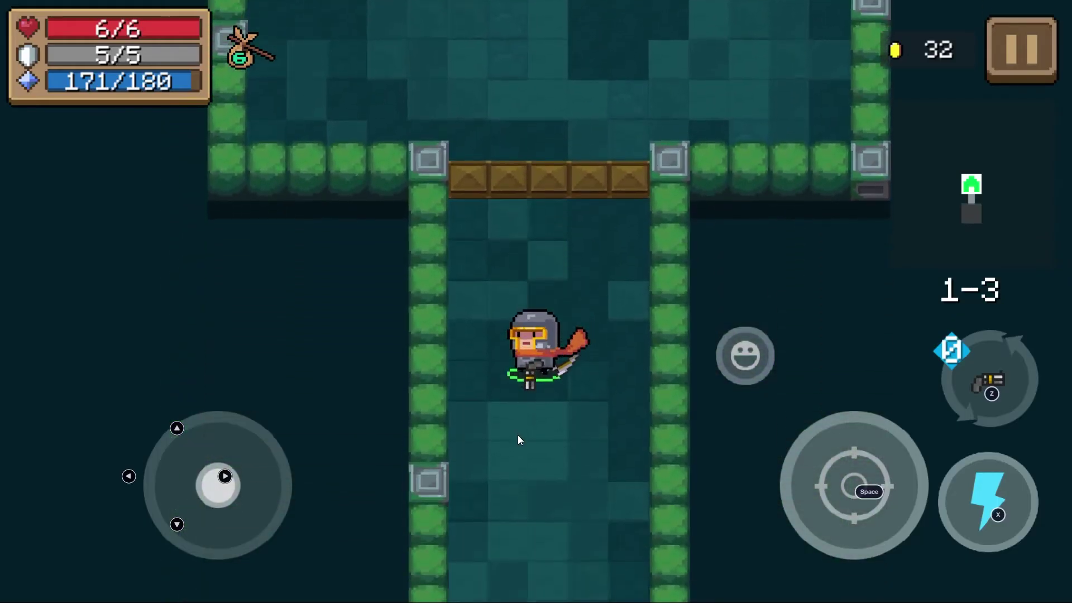
{"action": "key", "text": "Down"}
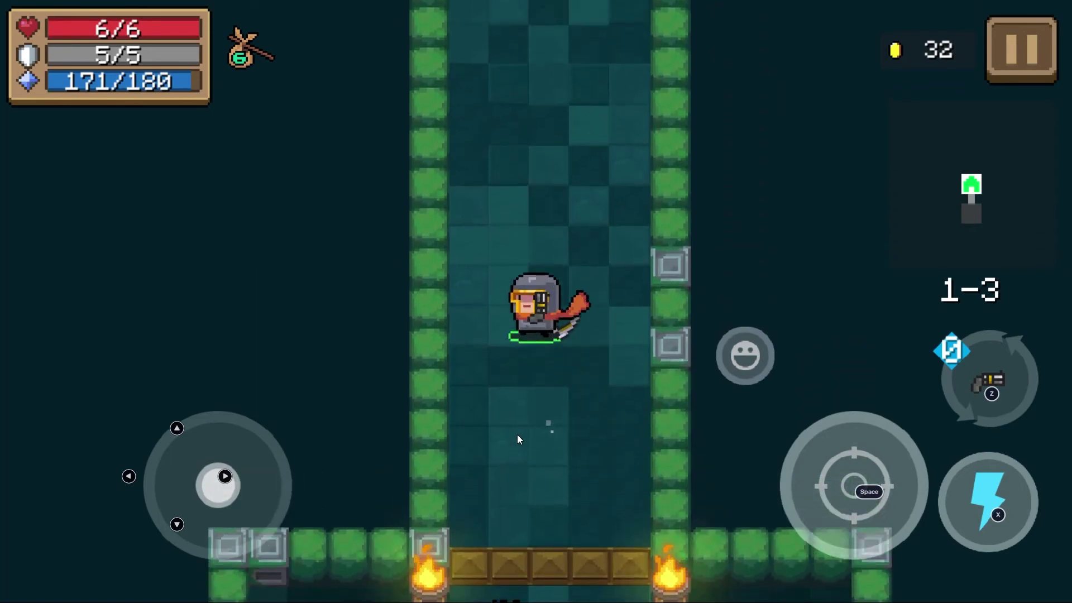
{"action": "key", "text": "Up"}
{"action": "key", "text": "z"}
{"action": "key", "text": "Down"}
{"action": "key", "text": "Right"}
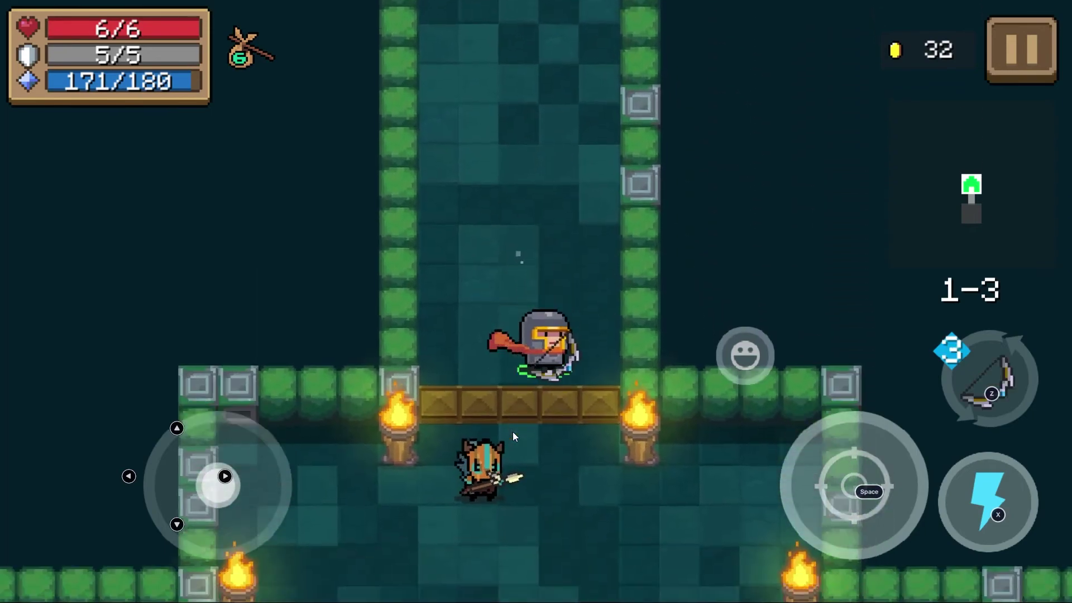
Enter the torch-lit room, shoot the goblin archer near the gate and move down the west side of the crates.
{"action": "key", "text": "space"}
{"action": "key", "text": "Left"}
{"action": "key", "text": "space"}
{"action": "key", "text": "space"}
{"action": "key", "text": "Down"}
{"action": "key", "text": "space"}
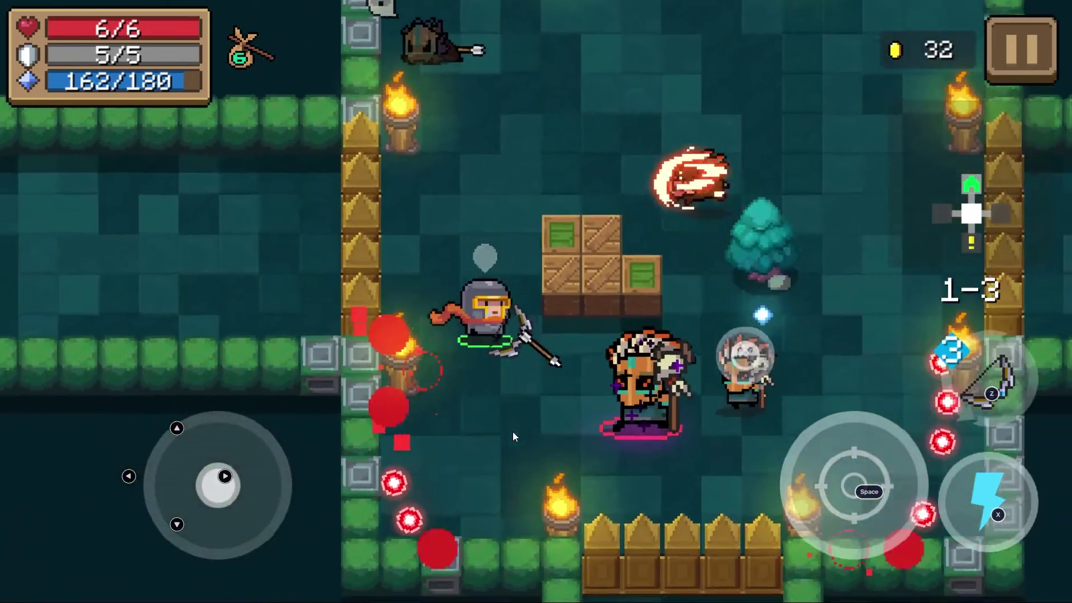
Shoot the large goblin and its companions with the bow while moving east along the room's south side.
{"action": "key", "text": "space"}
{"action": "key", "text": "space"}
{"action": "key", "text": "Right"}
{"action": "key", "text": "space"}
{"action": "key", "text": "space"}
{"action": "key", "text": "space"}
{"action": "key", "text": "space"}
{"action": "key", "text": "space"}
{"action": "key", "text": "Up"}
{"action": "key", "text": "space"}
{"action": "key", "text": "space"}
{"action": "key", "text": "space"}
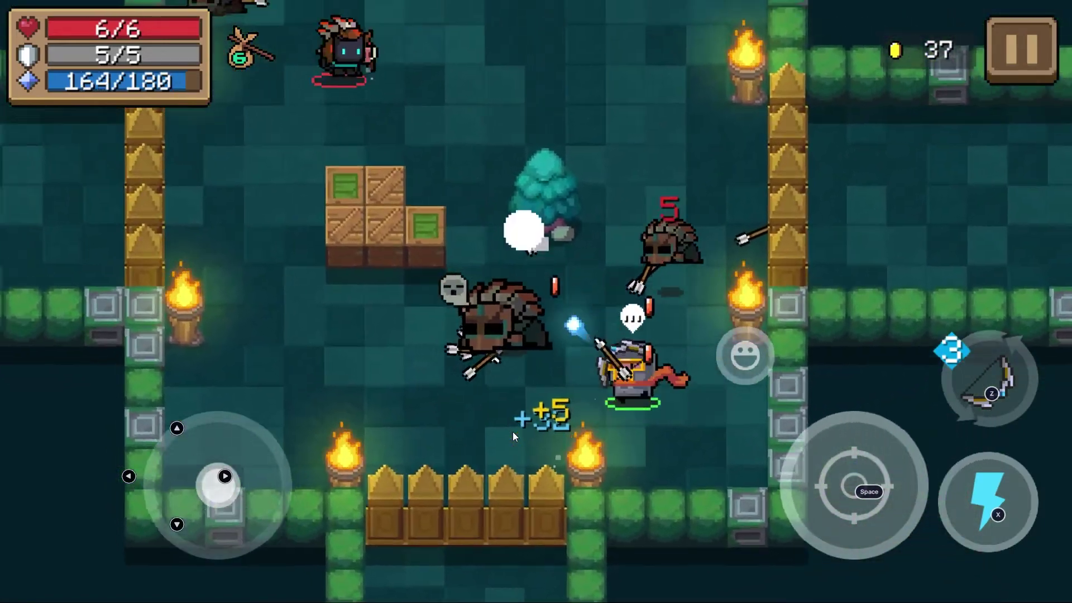
Shoot the remaining enemies in the northwest of the torch-lit room.
{"action": "key", "text": "space"}
{"action": "key", "text": "Left"}
{"action": "key", "text": "space"}
{"action": "key", "text": "space"}
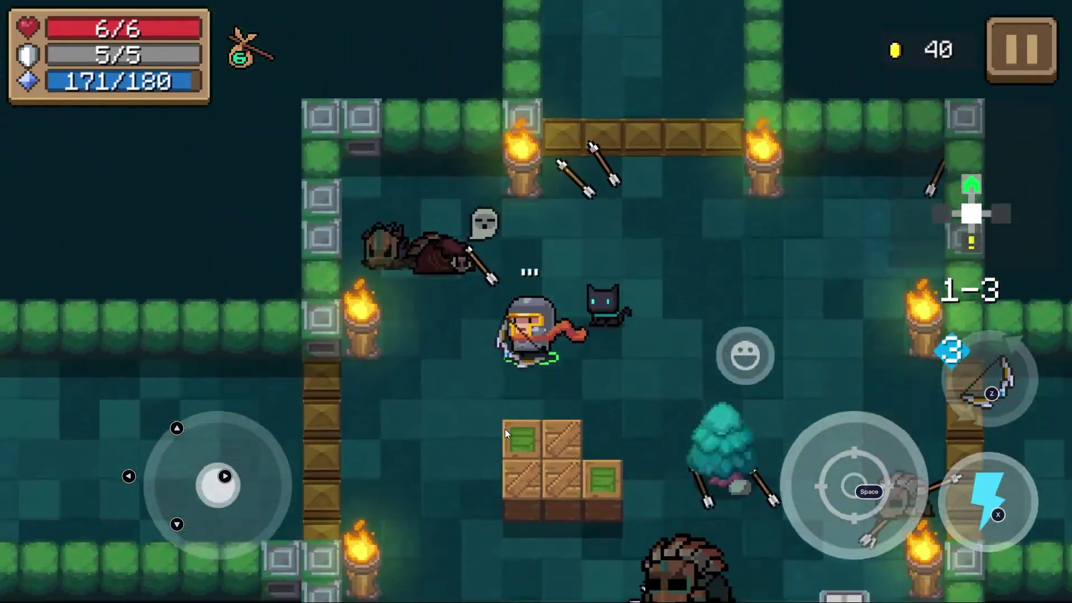
Leave the torch-lit room through its west gate and walk along the corridor into the next room.
{"action": "key", "text": "Down"}
{"action": "key", "text": "Left"}
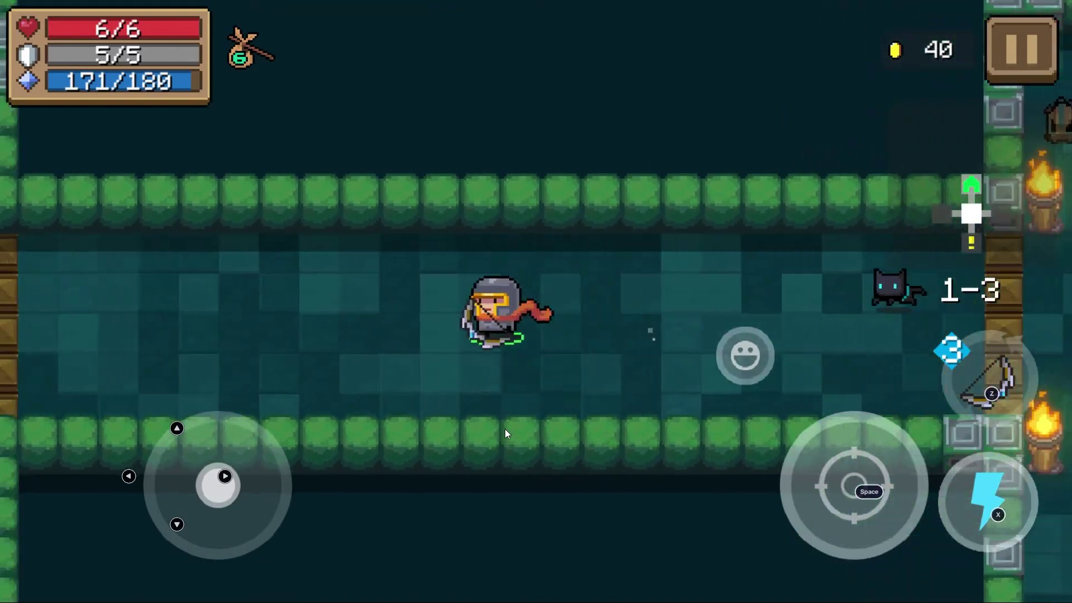
{"action": "key", "text": "Left"}
Shoot the goblins and boar in the western room while advancing west and north between the crate blocks.
{"action": "key", "text": "space"}
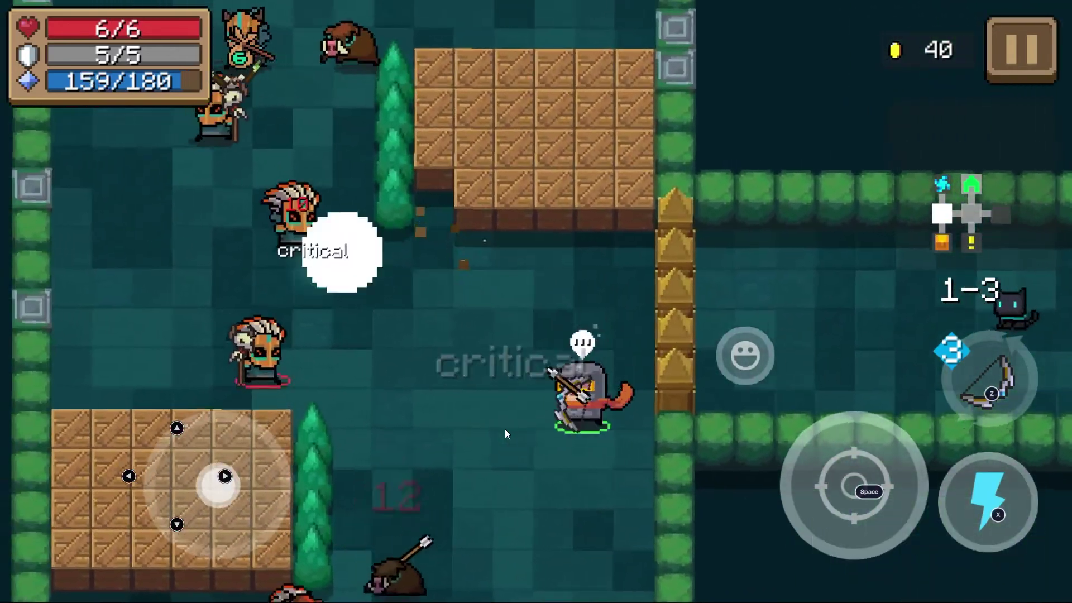
{"action": "key", "text": "Left"}
{"action": "key", "text": "space"}
{"action": "key", "text": "Up"}
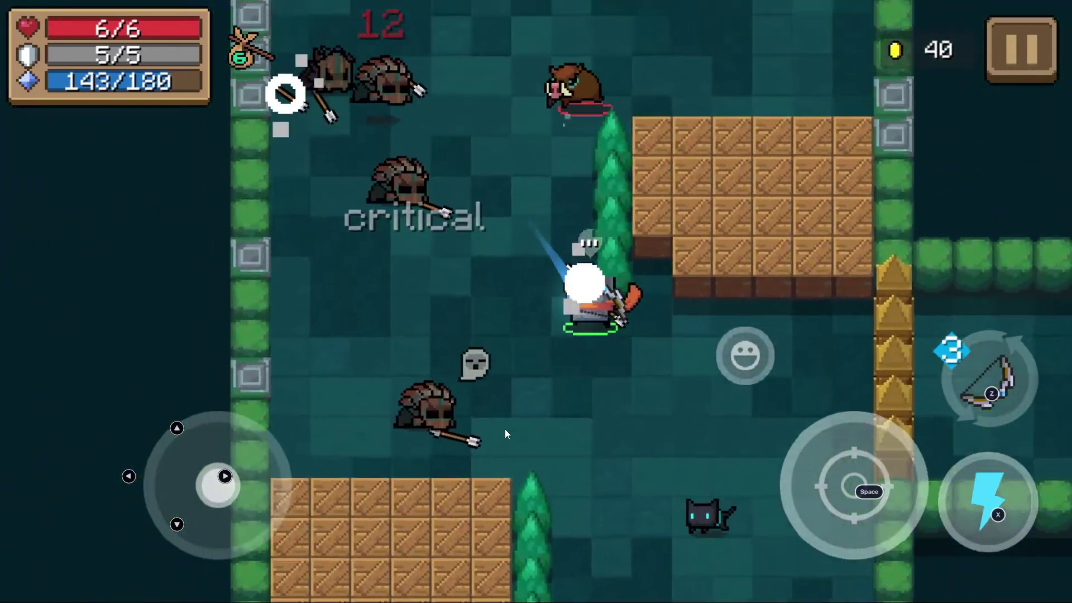
{"action": "key", "text": "Up"}
{"action": "key", "text": "space"}
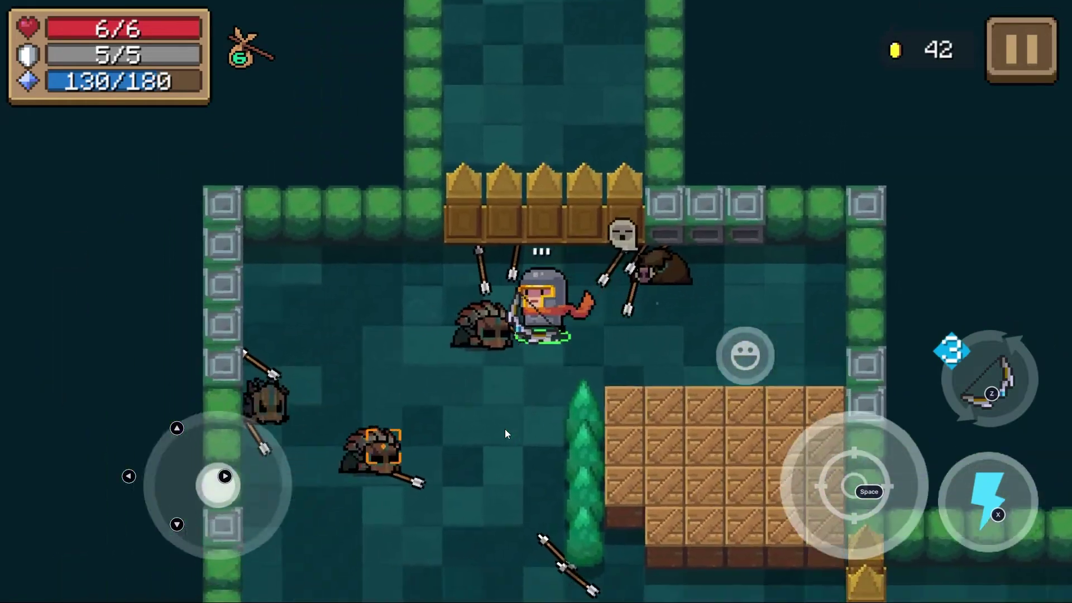
Move back south through the western room and shoot the remaining goblins and boars near its south gate.
{"action": "key", "text": "Down"}
{"action": "key", "text": "Left"}
{"action": "key", "text": "space"}
{"action": "key", "text": "Right"}
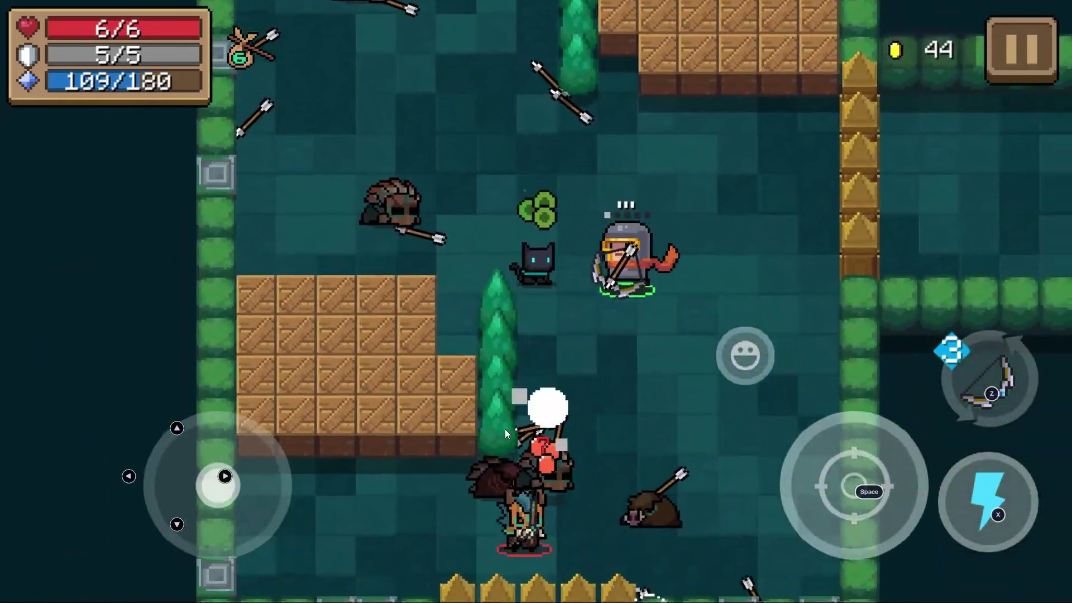
{"action": "key", "text": "Down"}
{"action": "key", "text": "space"}
{"action": "key", "text": "Right"}
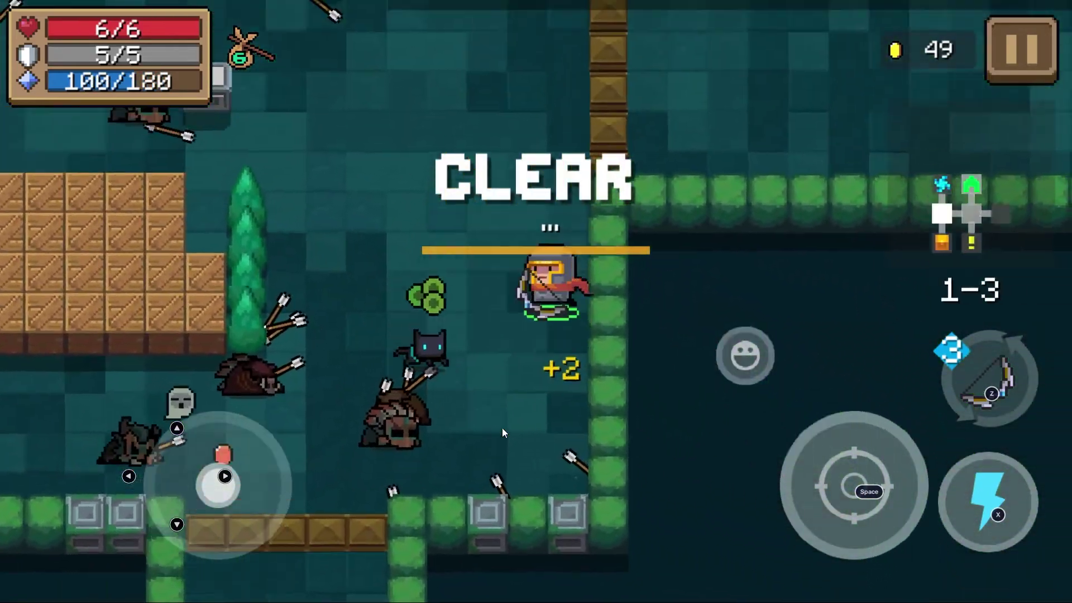
Walk north out of the western room, switch to the pistol and follow the corridor to the blue portal.
{"action": "key", "text": "Up"}
{"action": "key", "text": "Left"}
{"action": "key", "text": "space"}
{"action": "key", "text": "Up"}
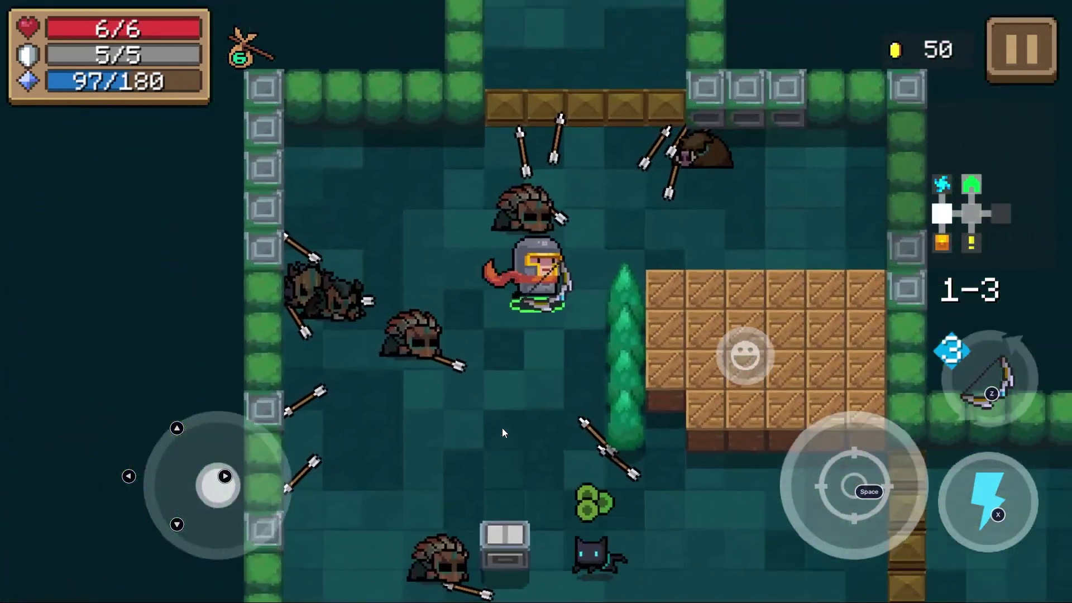
{"action": "key", "text": "z"}
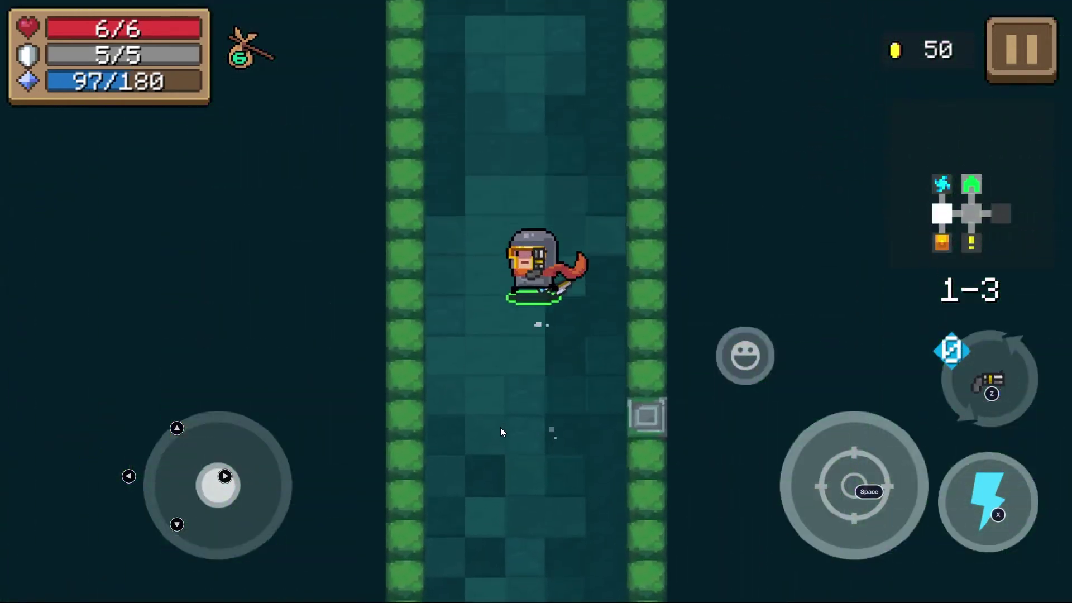
{"action": "key", "text": "Up"}
Return south to the chest in the western room and swap the pistol for the Frost Eagle.
{"action": "key", "text": "Down"}
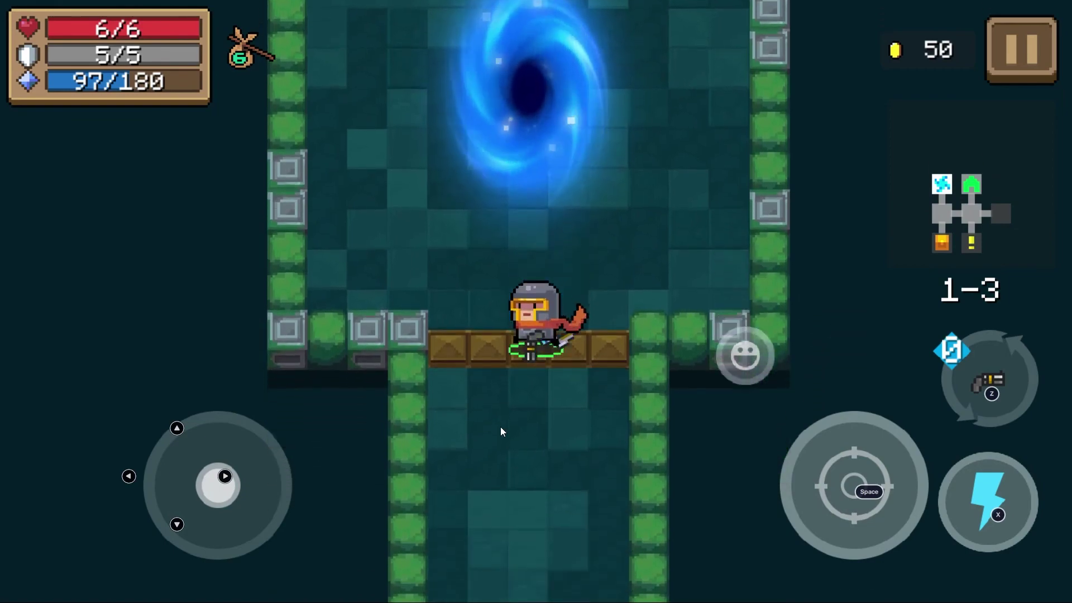
{"action": "key", "text": "Down"}
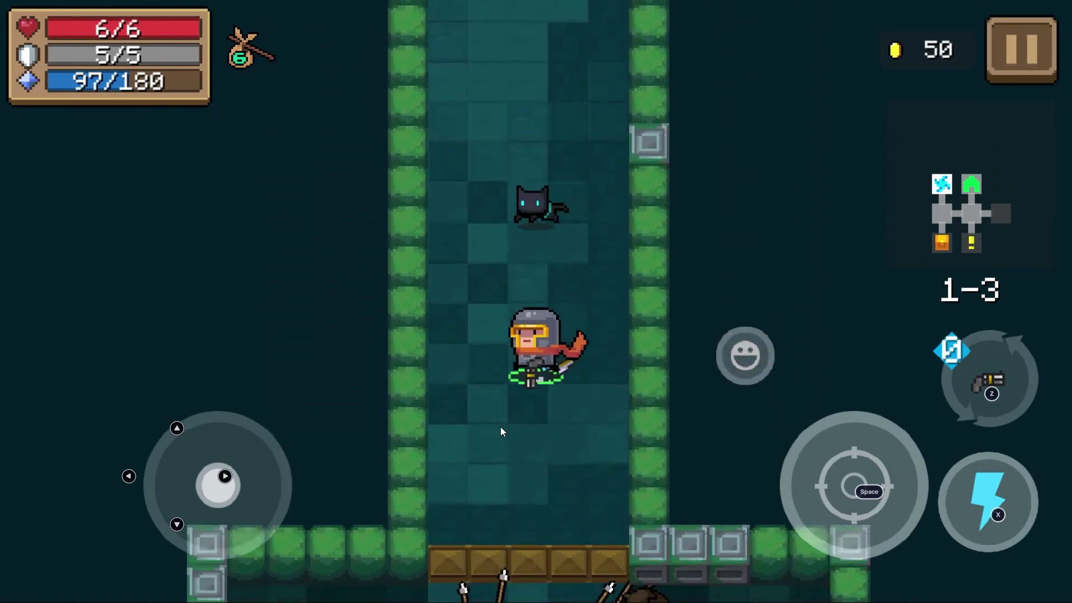
{"action": "key", "text": "Down"}
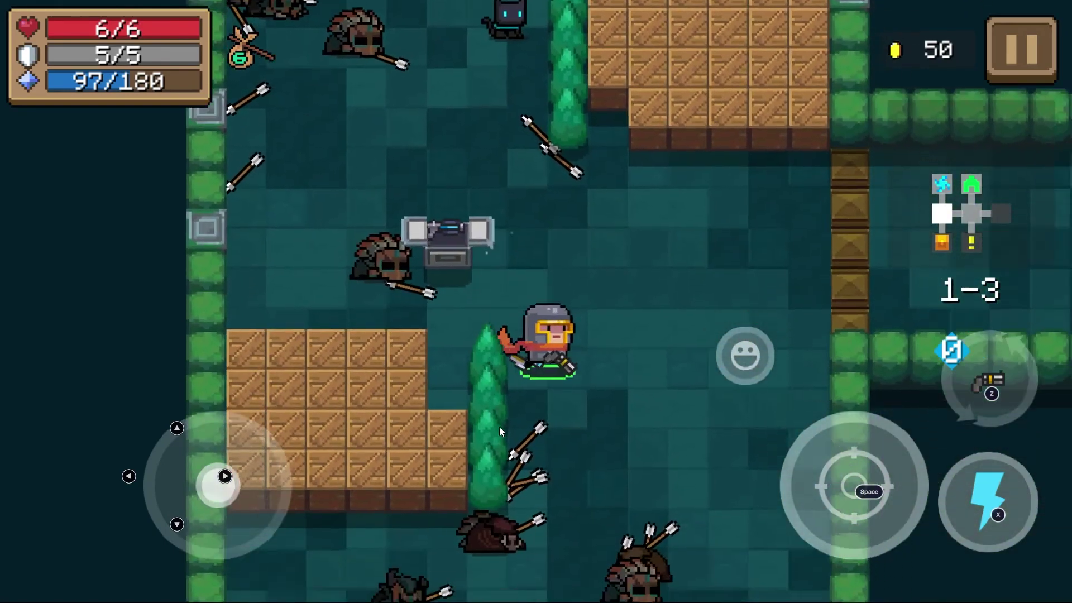
{"action": "key", "text": "Down"}
{"action": "key", "text": "Right"}
{"action": "key", "text": "Left"}
{"action": "key", "text": "Up"}
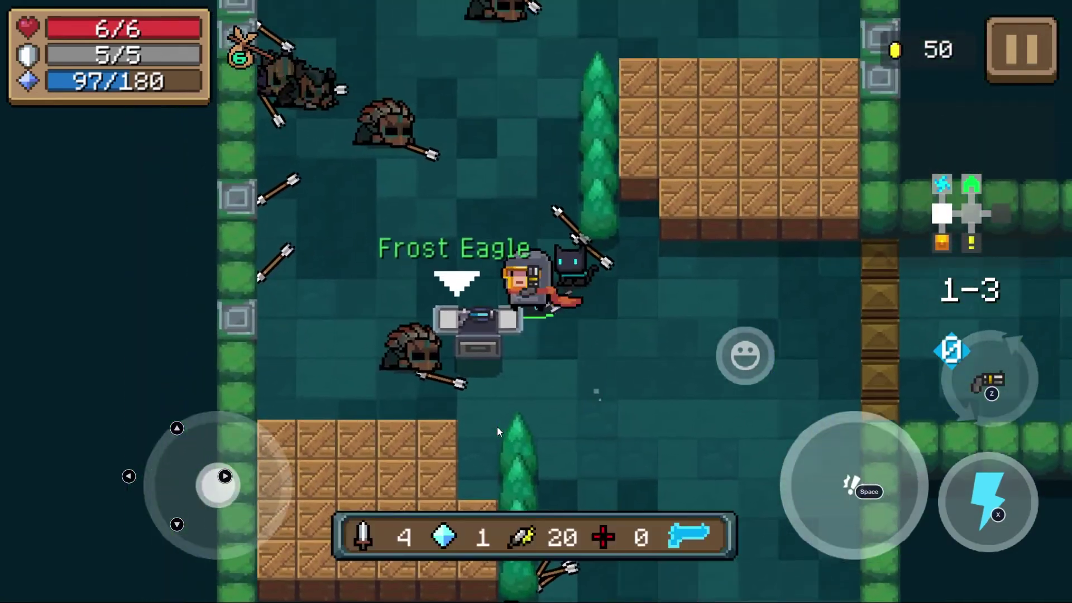
{"action": "key", "text": "space"}
Walk the knight south through the corridor to the trader's stall, keeping the Frost Eagle in hand.
{"action": "key", "text": "Right"}
{"action": "key", "text": "Down"}
{"action": "key", "text": "Left"}
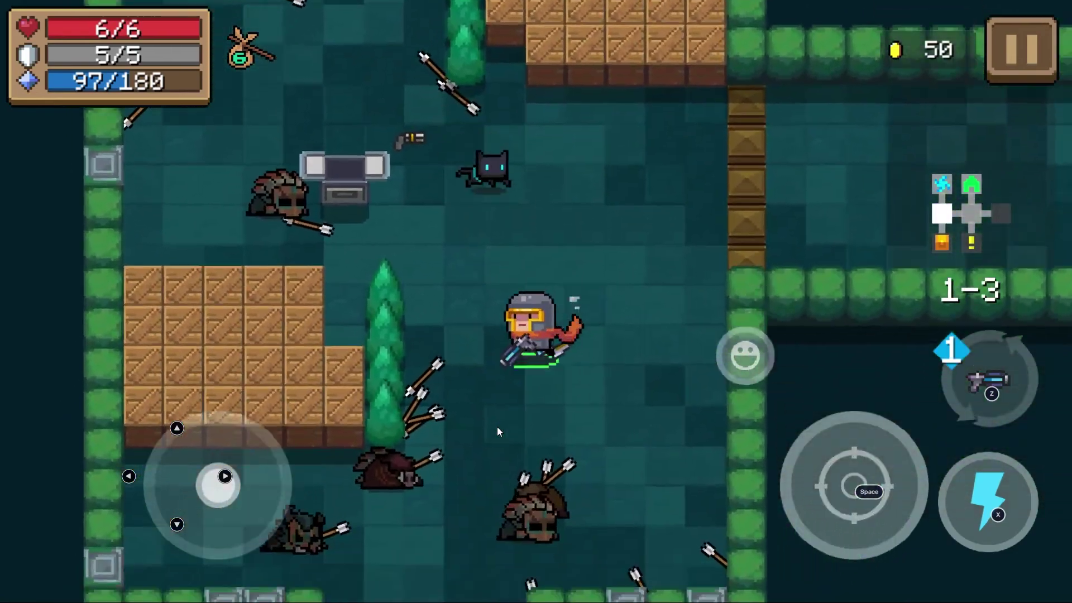
{"action": "key", "text": "Down"}
{"action": "key", "text": "z"}
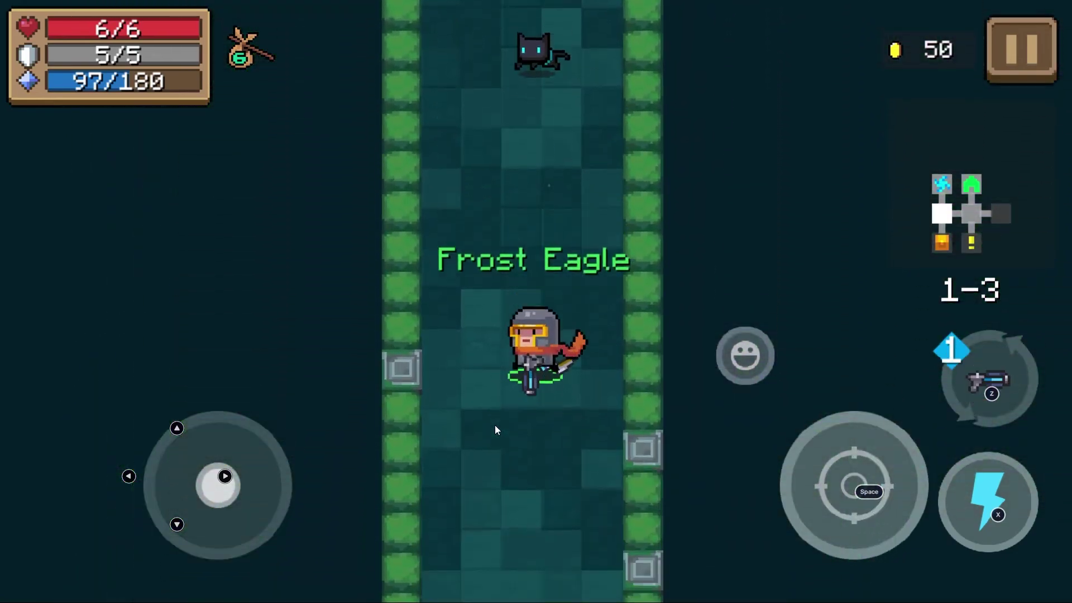
{"action": "key", "text": "Down"}
{"action": "key", "text": "z"}
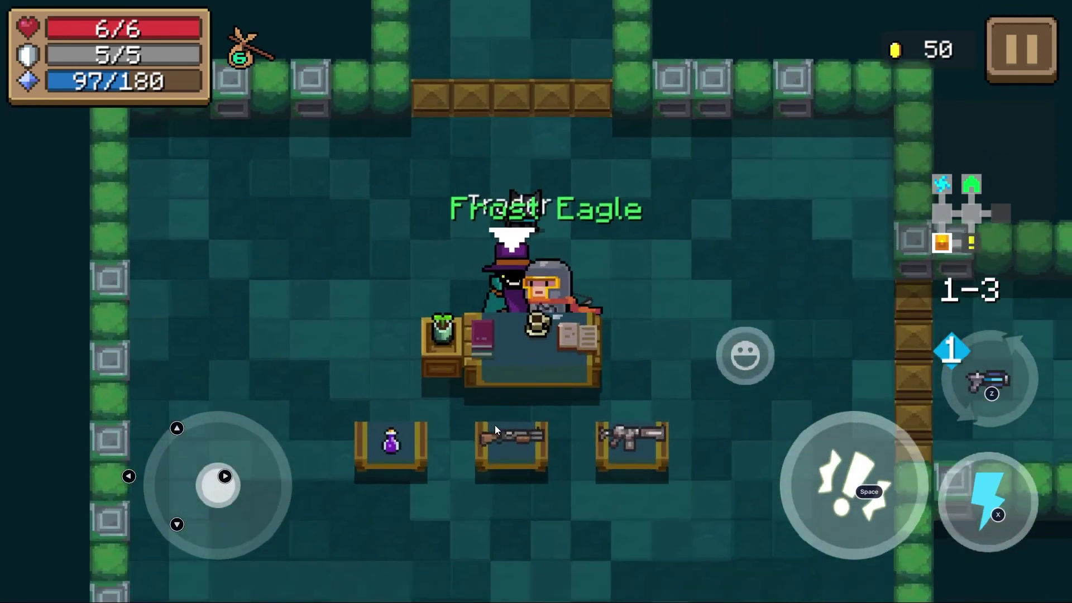